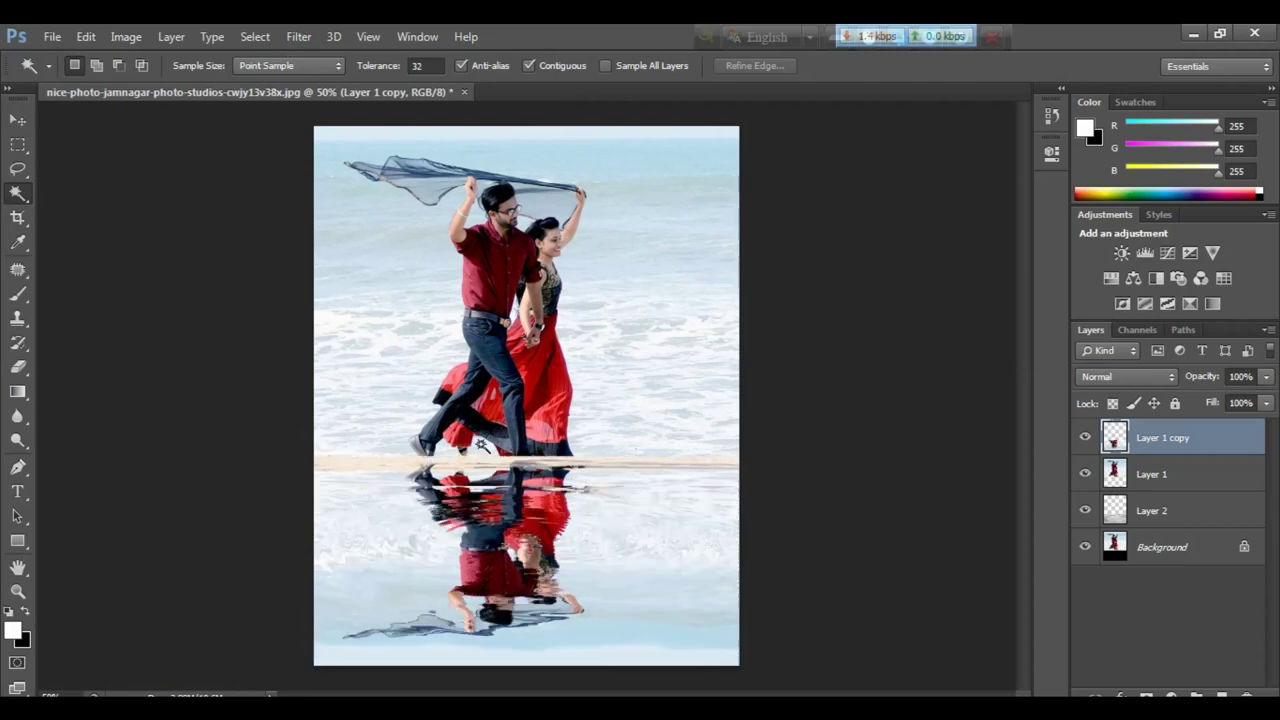
- Zoom in and pan across the rippled reflection to inspect it, then zoom back out
key(ctrl+plus)
key(ctrl+plus)
key(ctrl+plus)
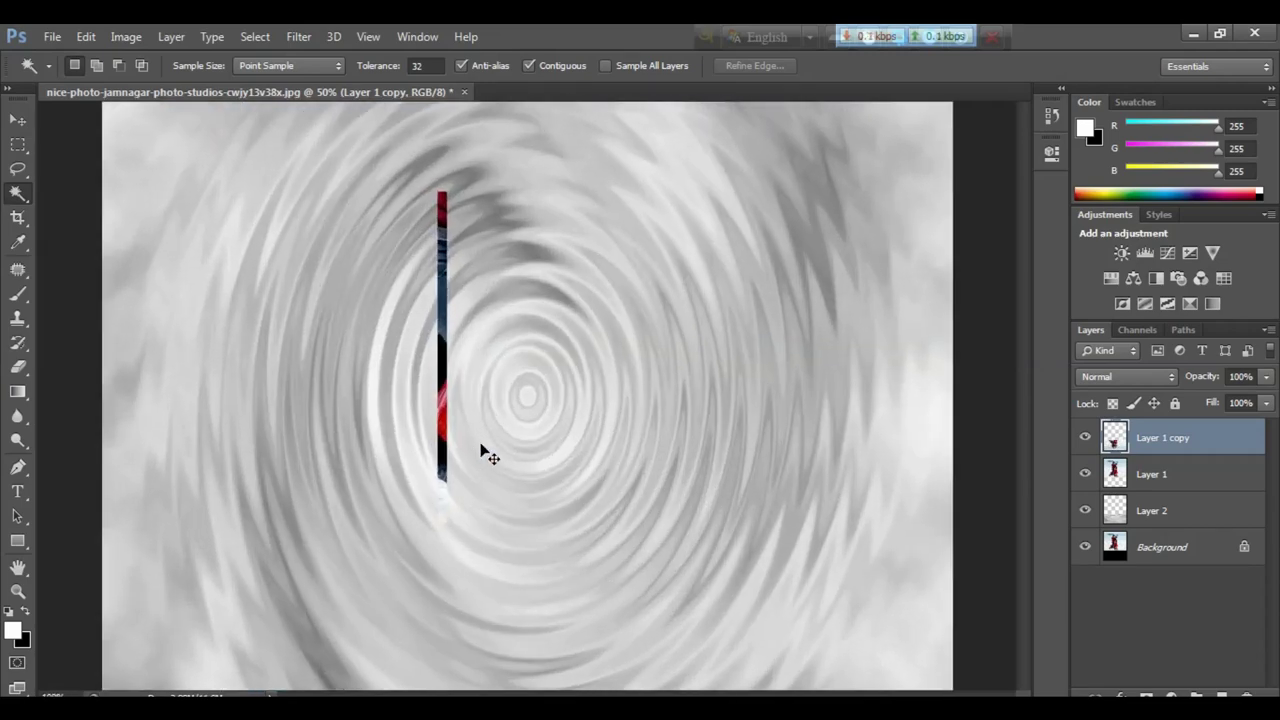
drag(501, 449, 517, 309)
drag(534, 600, 537, 257)
drag(579, 410, 661, 316)
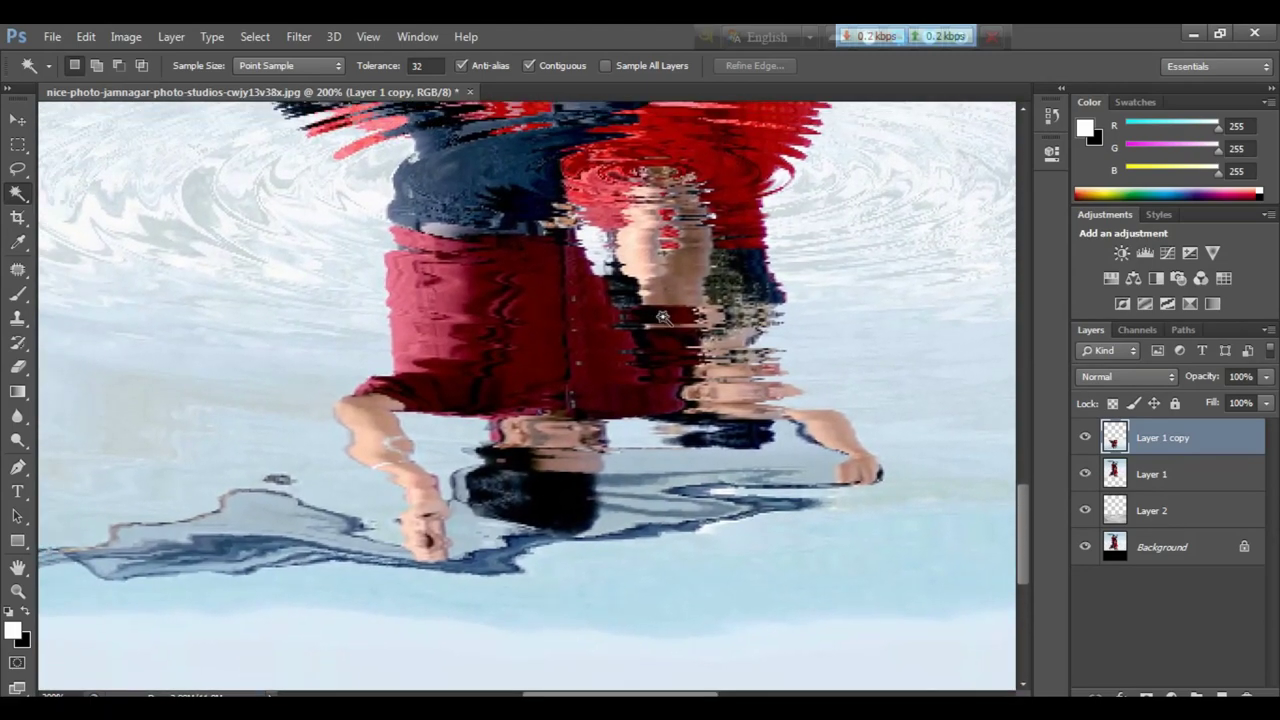
key(ctrl+minus)
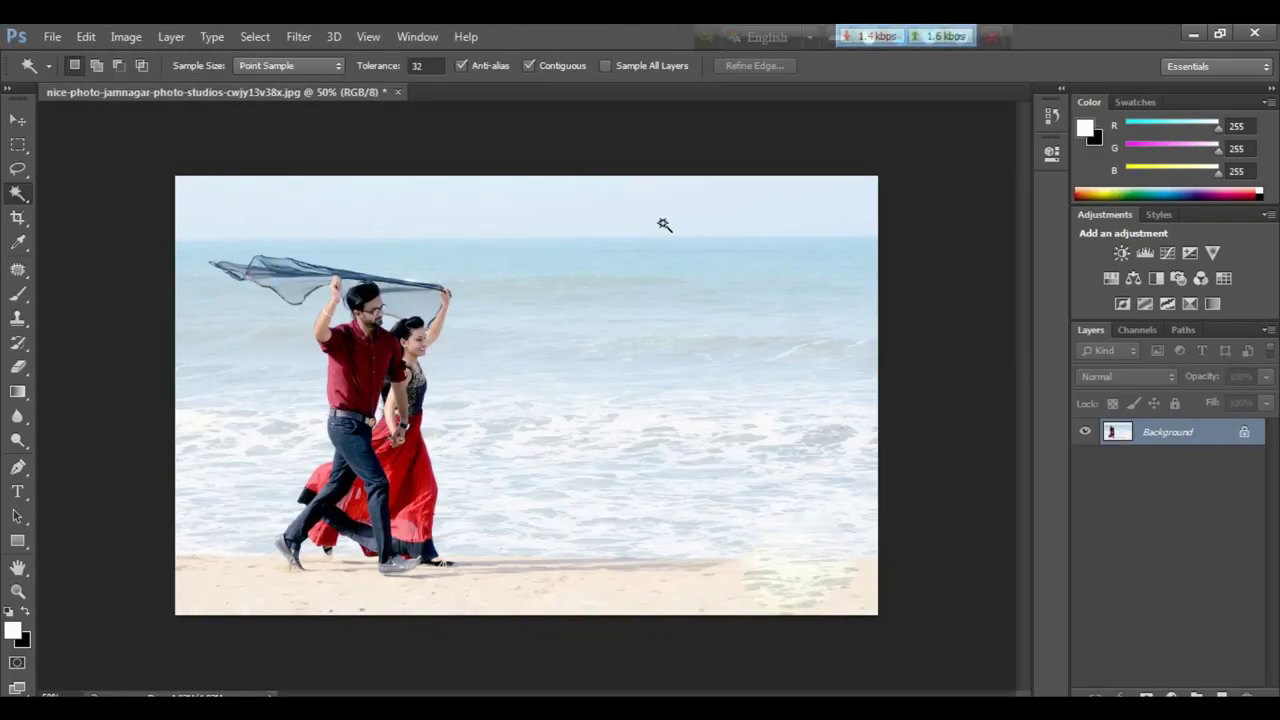
key(ctrl+plus)
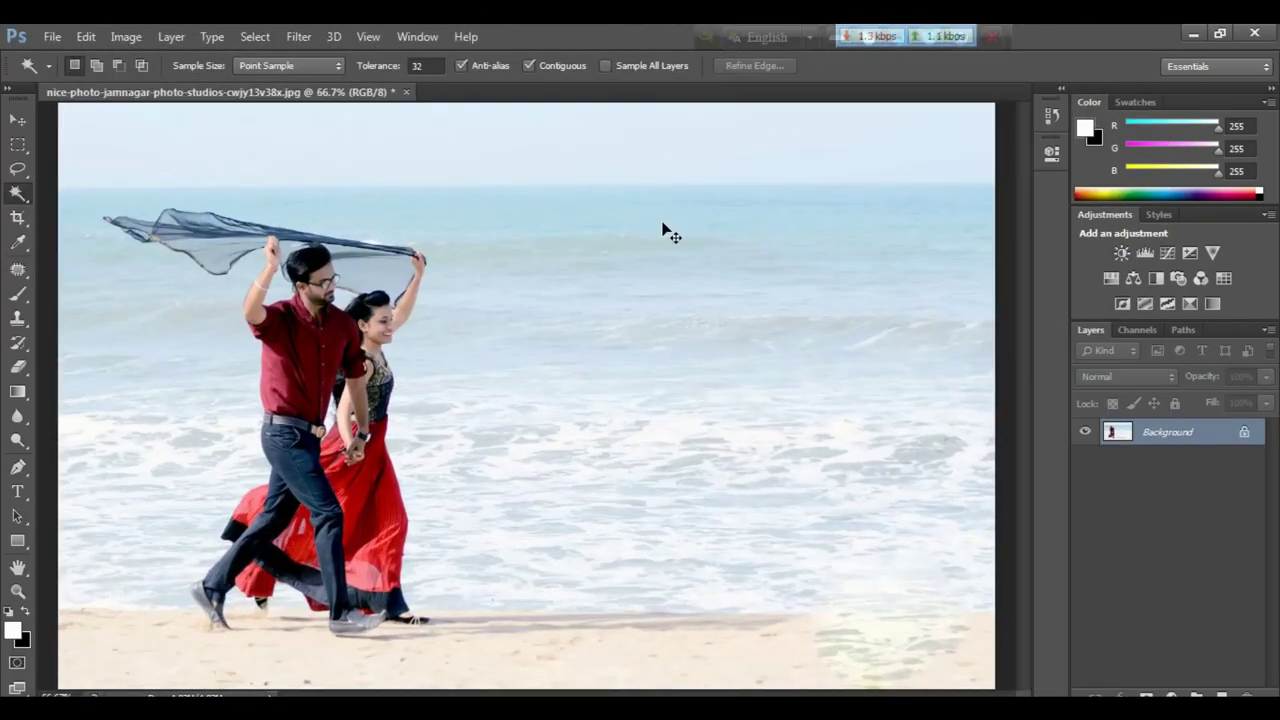
key(ctrl+minus)
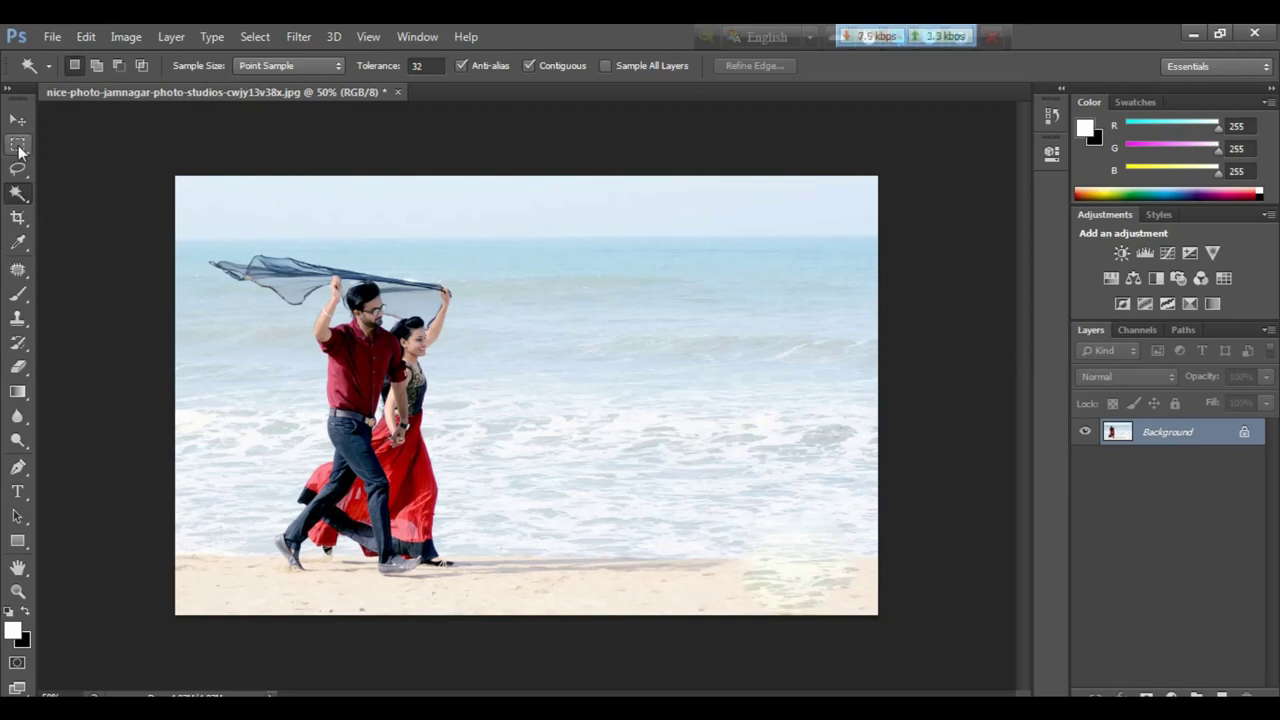
- Draw a rectangular marquee selection tightly around the running couple
click(18, 147)
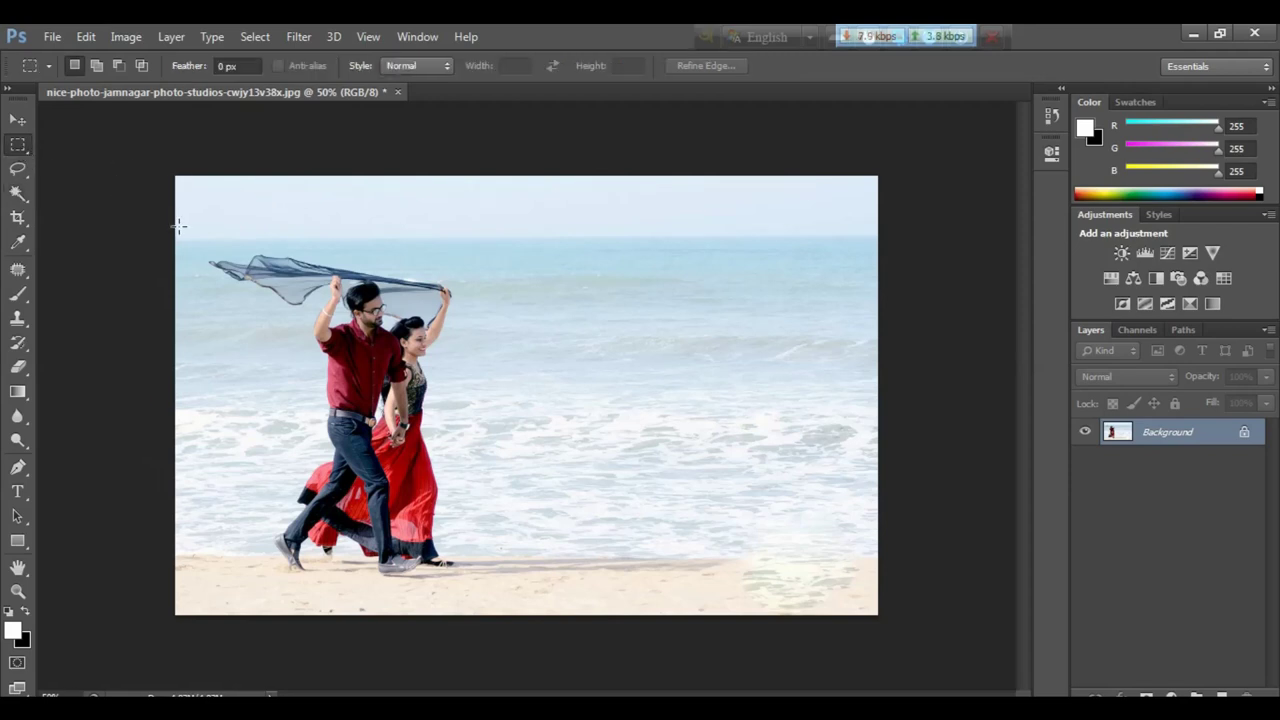
drag(188, 230, 572, 540)
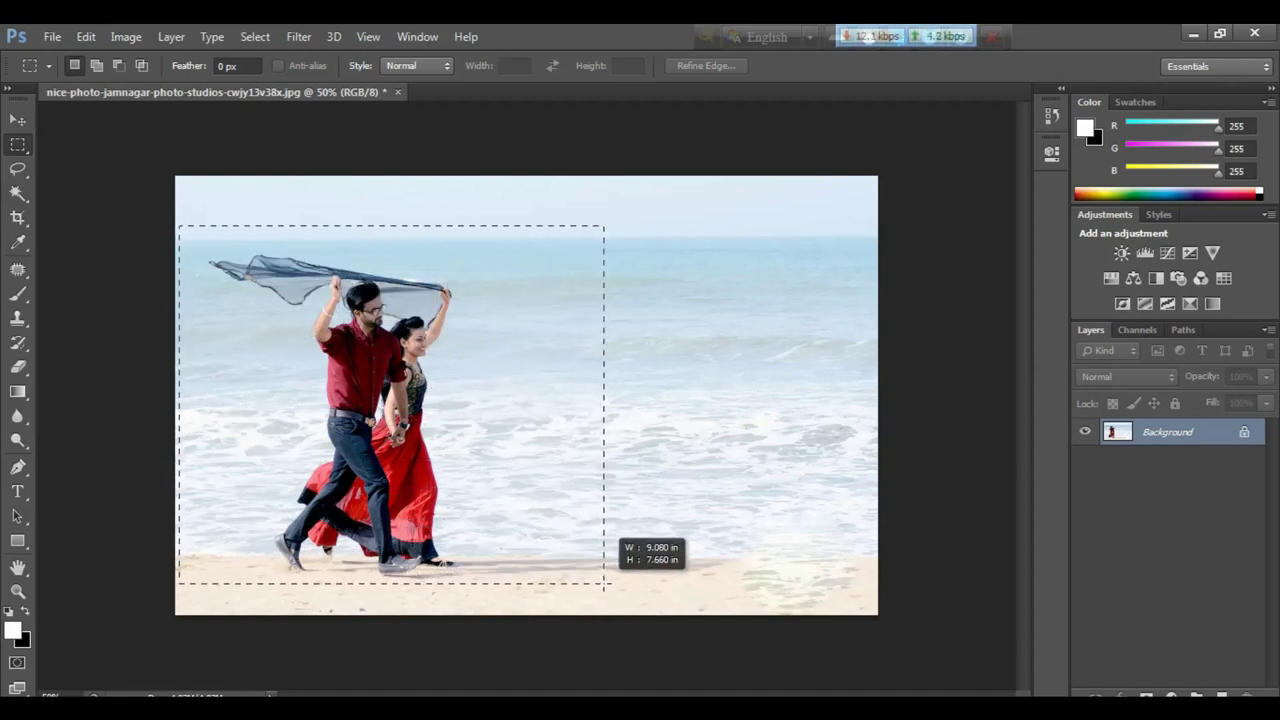
drag(572, 540, 603, 580)
click(603, 592)
key(ctrl+z)
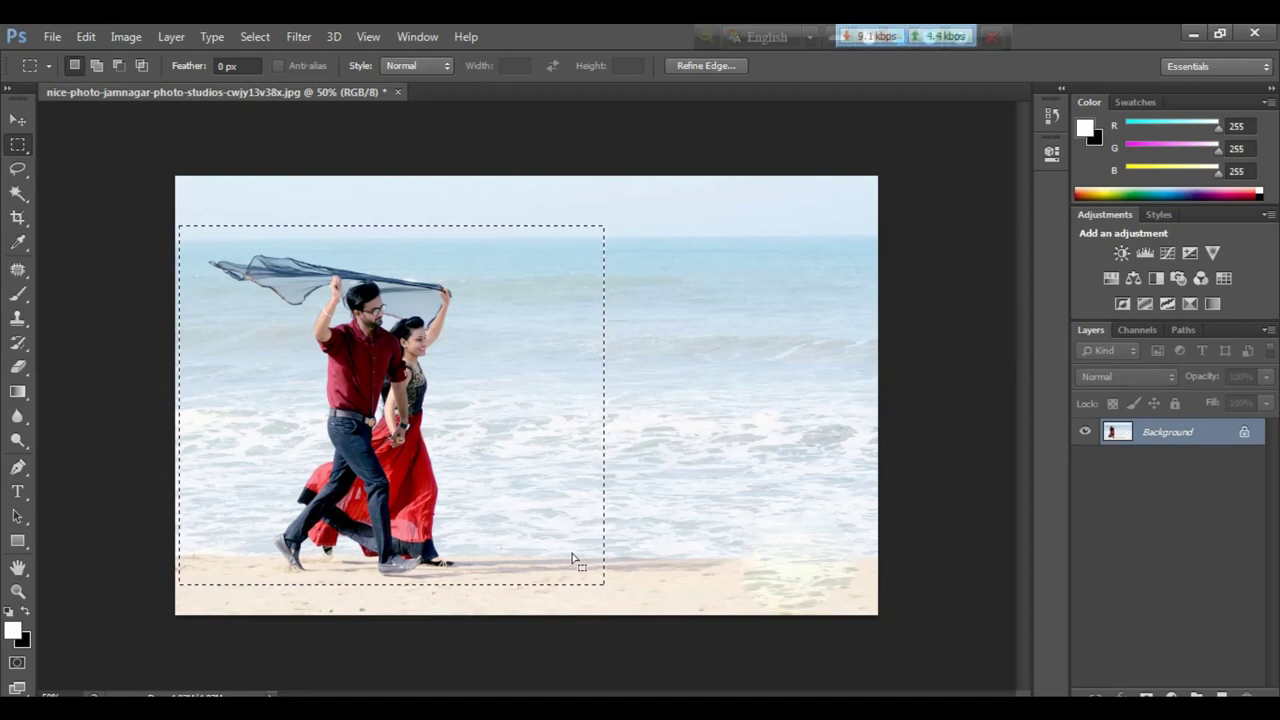
- Crop the photo to the selected rectangle and deselect
click(126, 37)
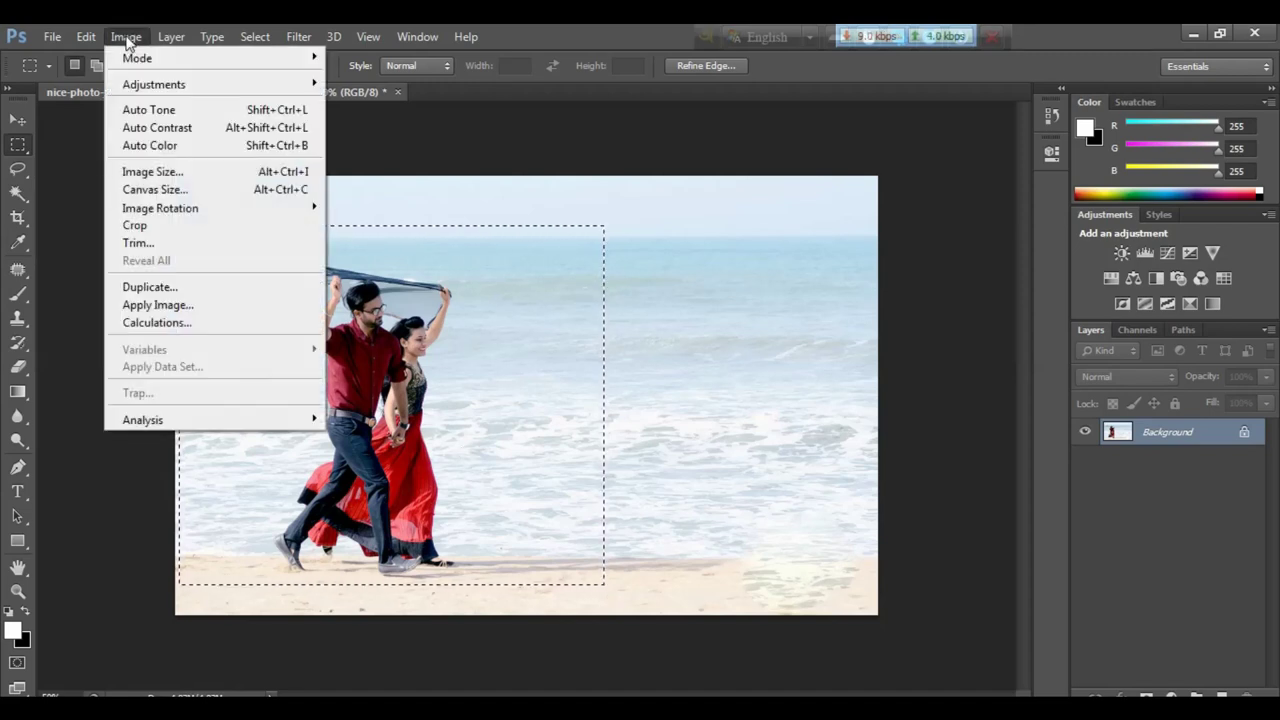
click(146, 226)
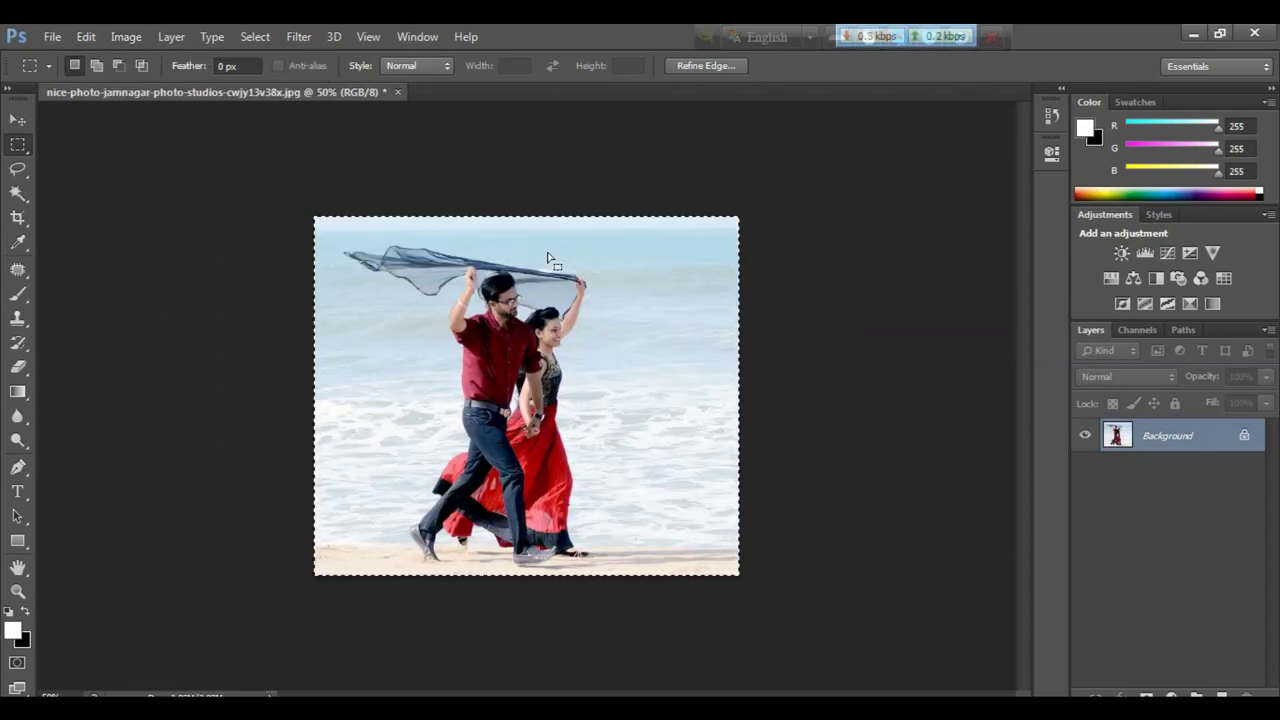
key(ctrl+plus)
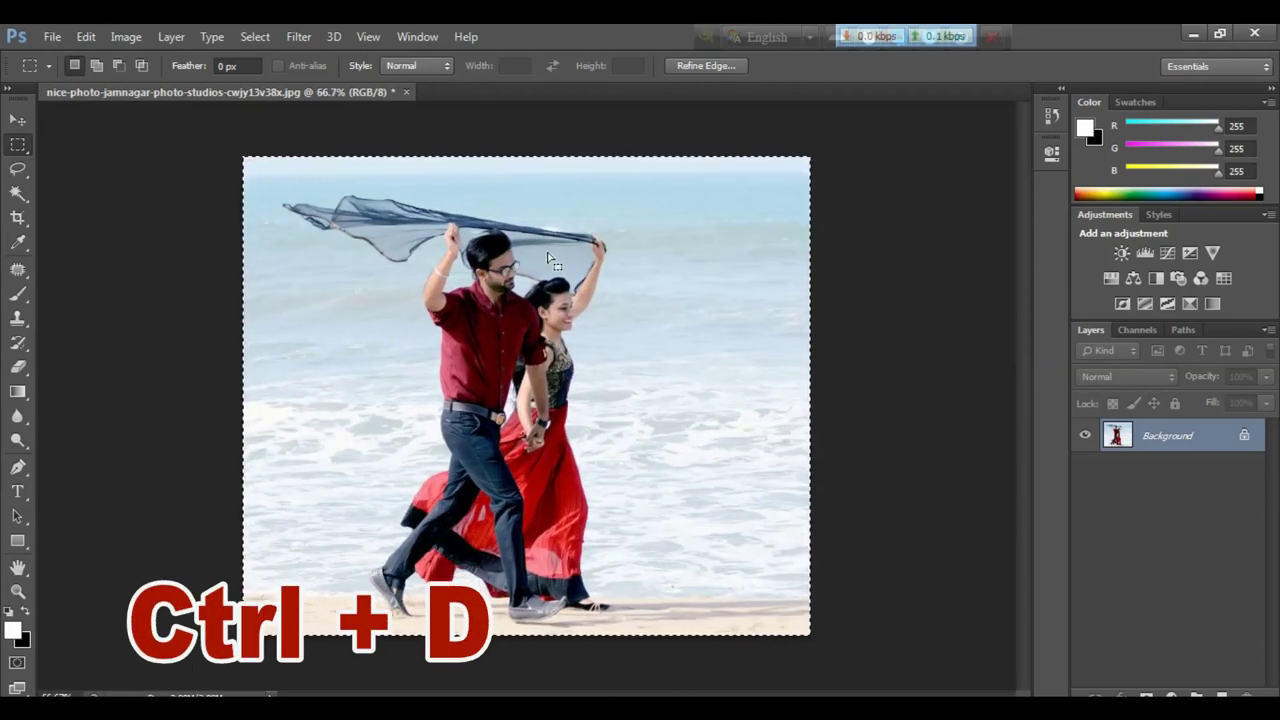
key(ctrl+d)
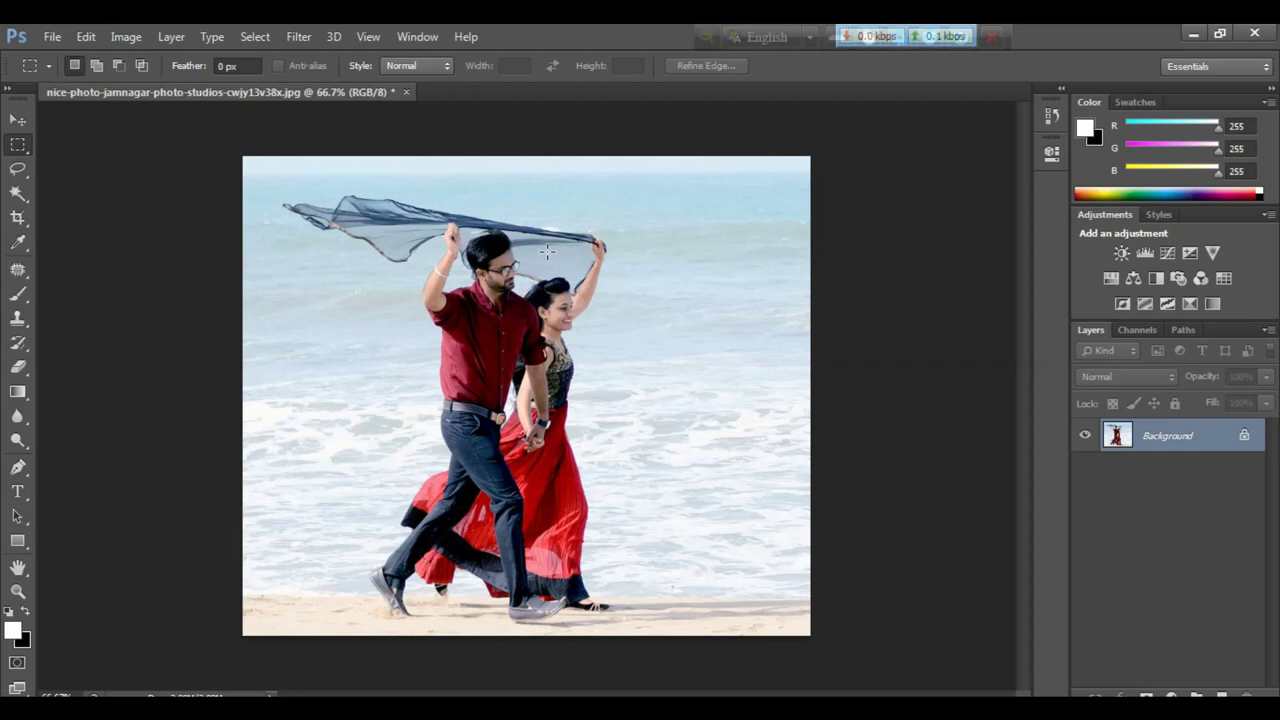
key(ctrl+minus)
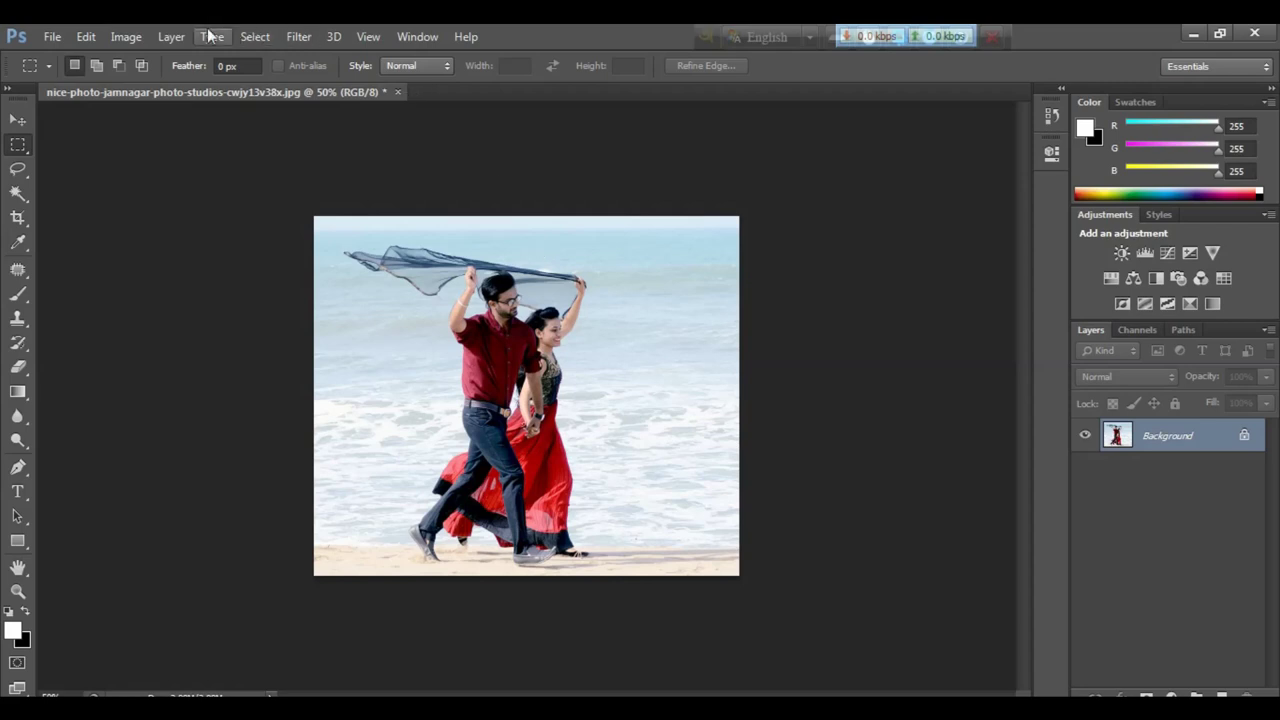
- Set canvas height to 150 percent, anchored top-centre, adding black space below the photo
click(131, 37)
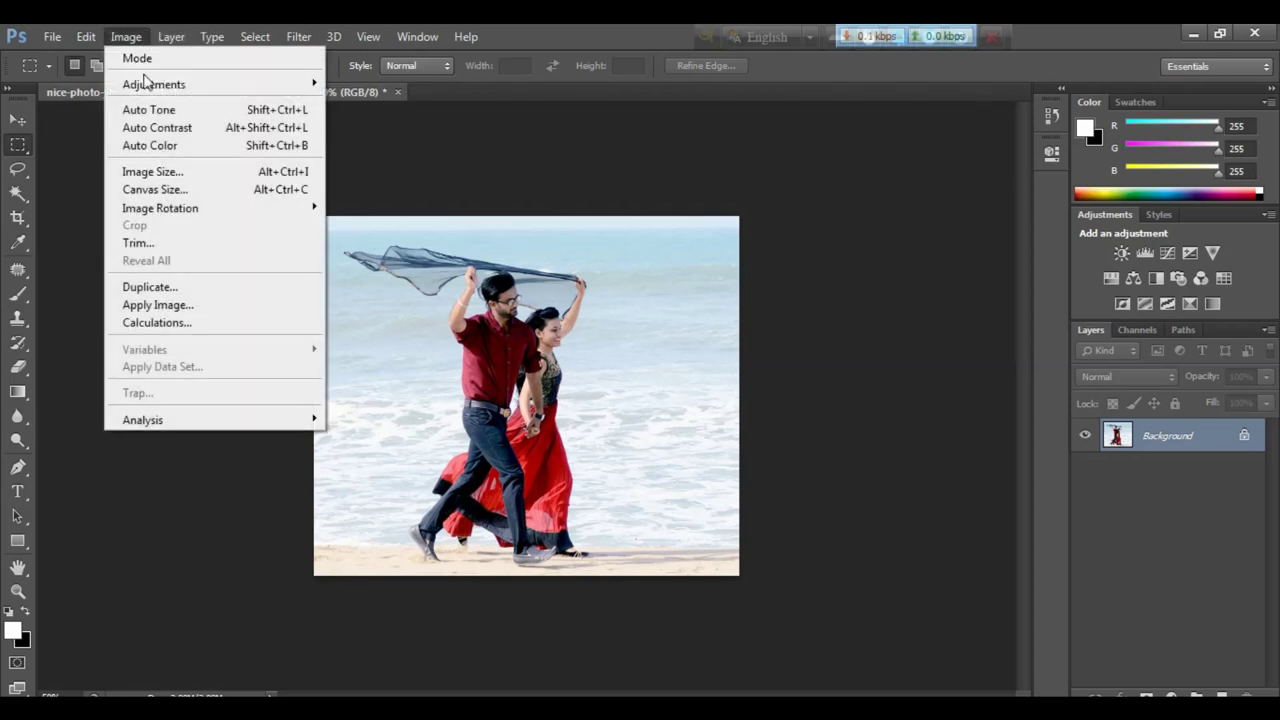
click(174, 191)
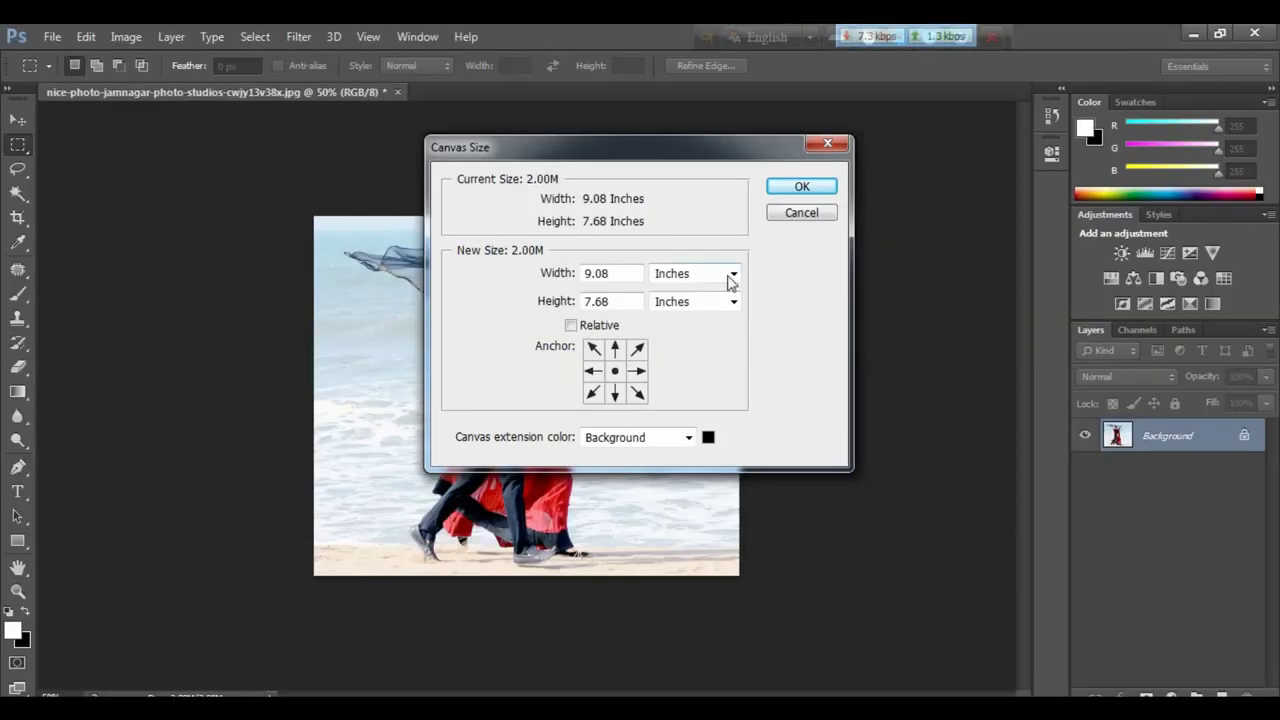
click(733, 276)
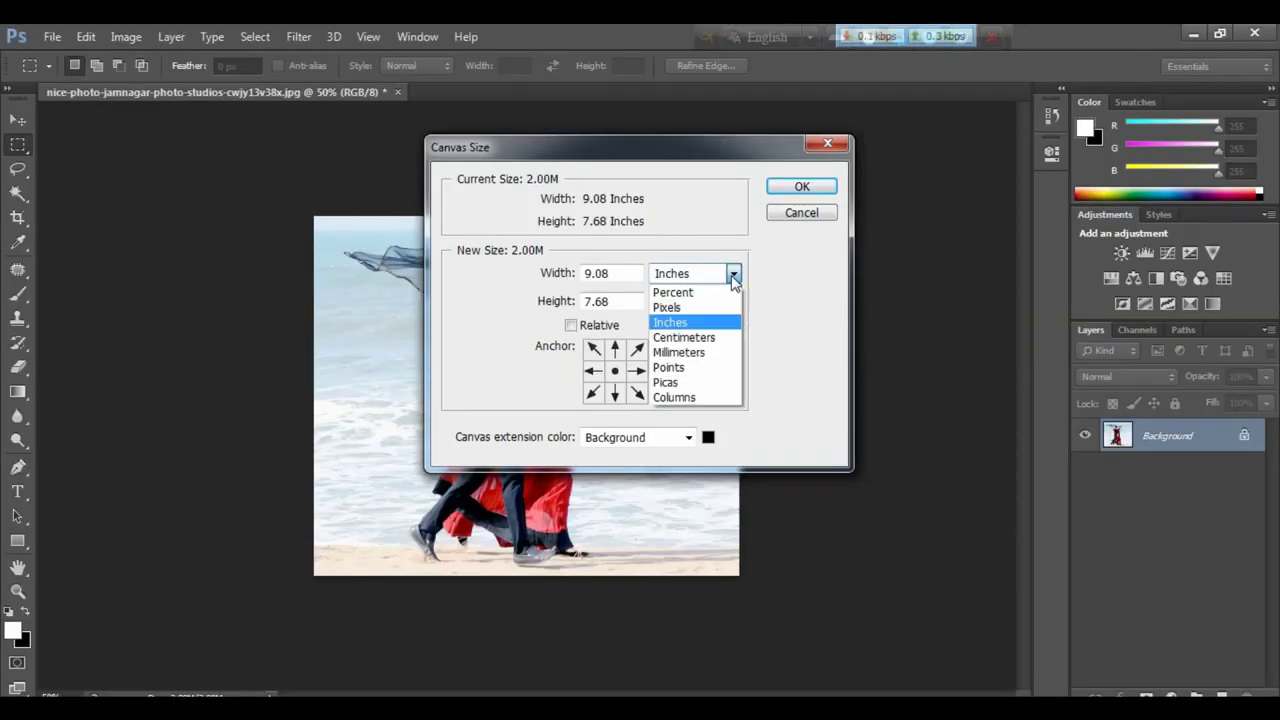
click(697, 292)
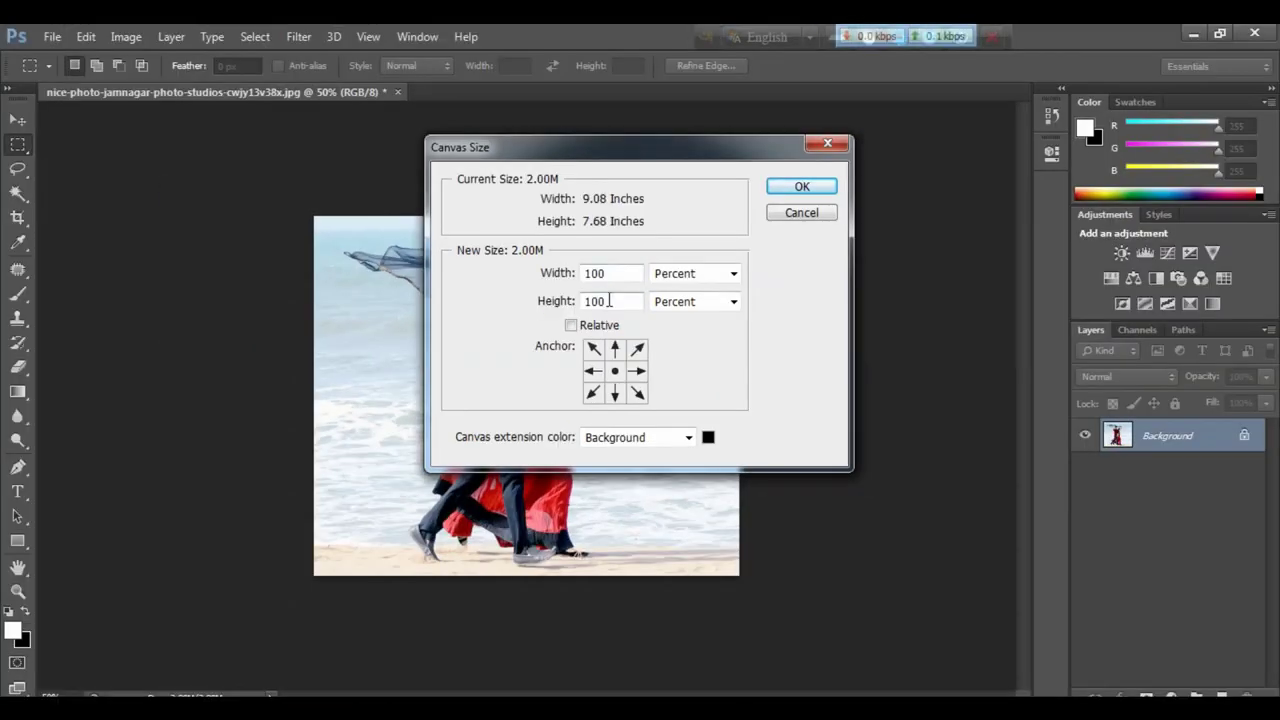
drag(609, 300, 569, 305)
text(150)
click(615, 349)
click(800, 188)
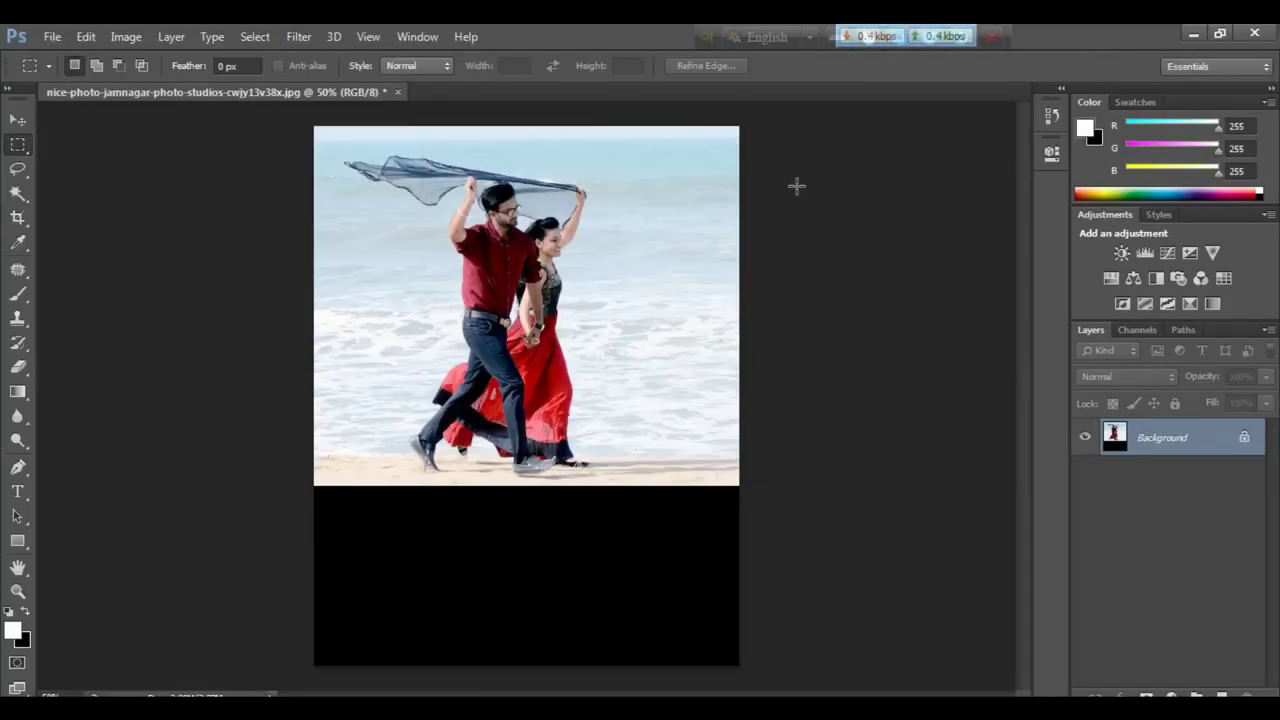
key(ctrl+minus)
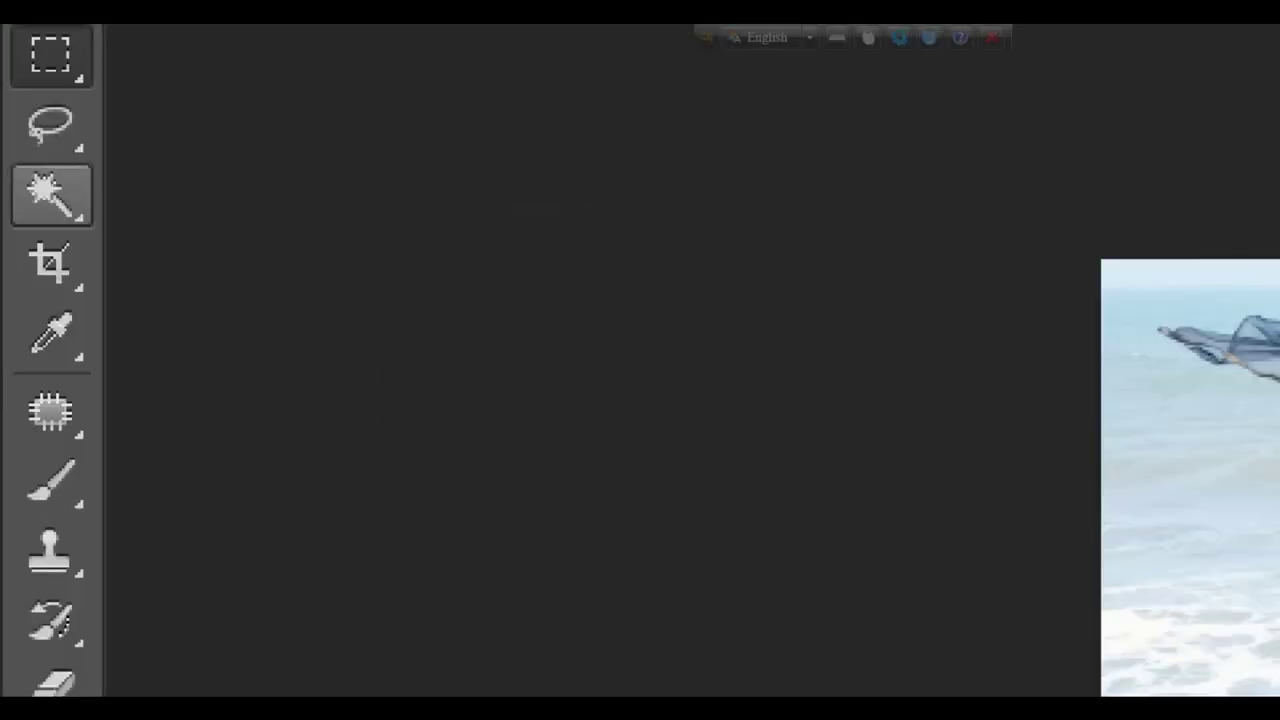
- Magic Wand-select the black strip, then invert the selection to the photo area
click(18, 193)
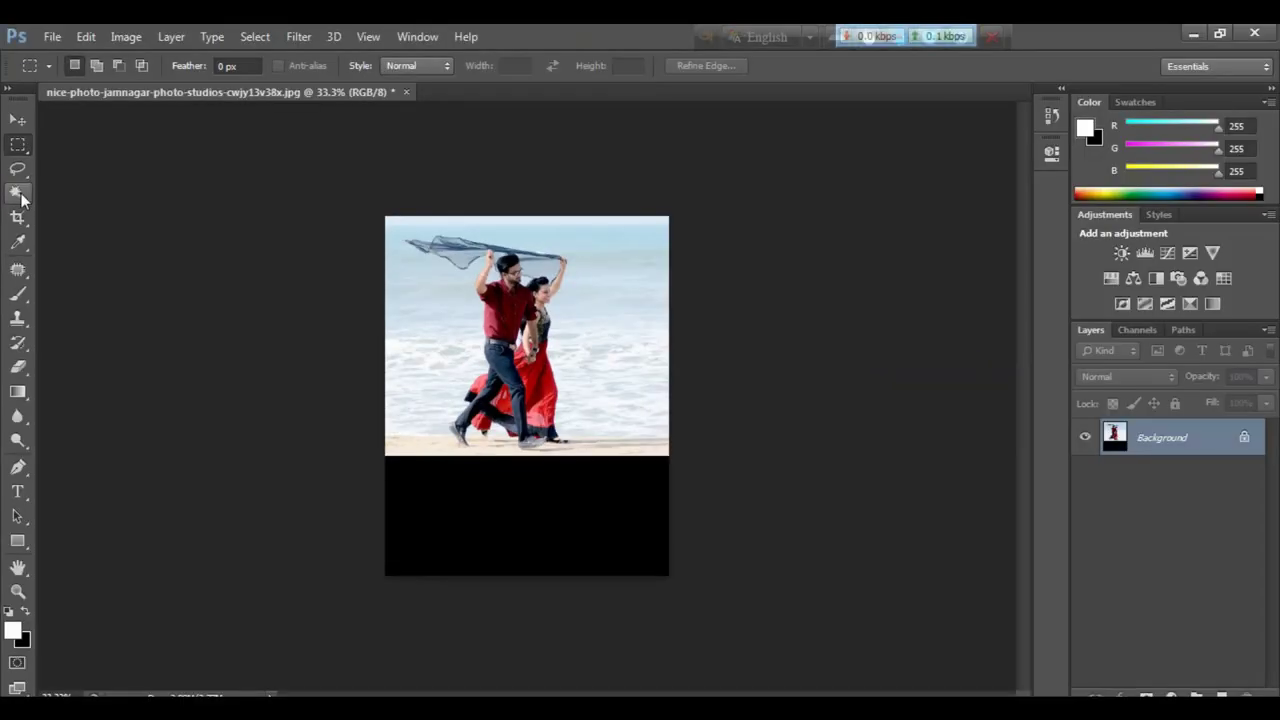
click(19, 194)
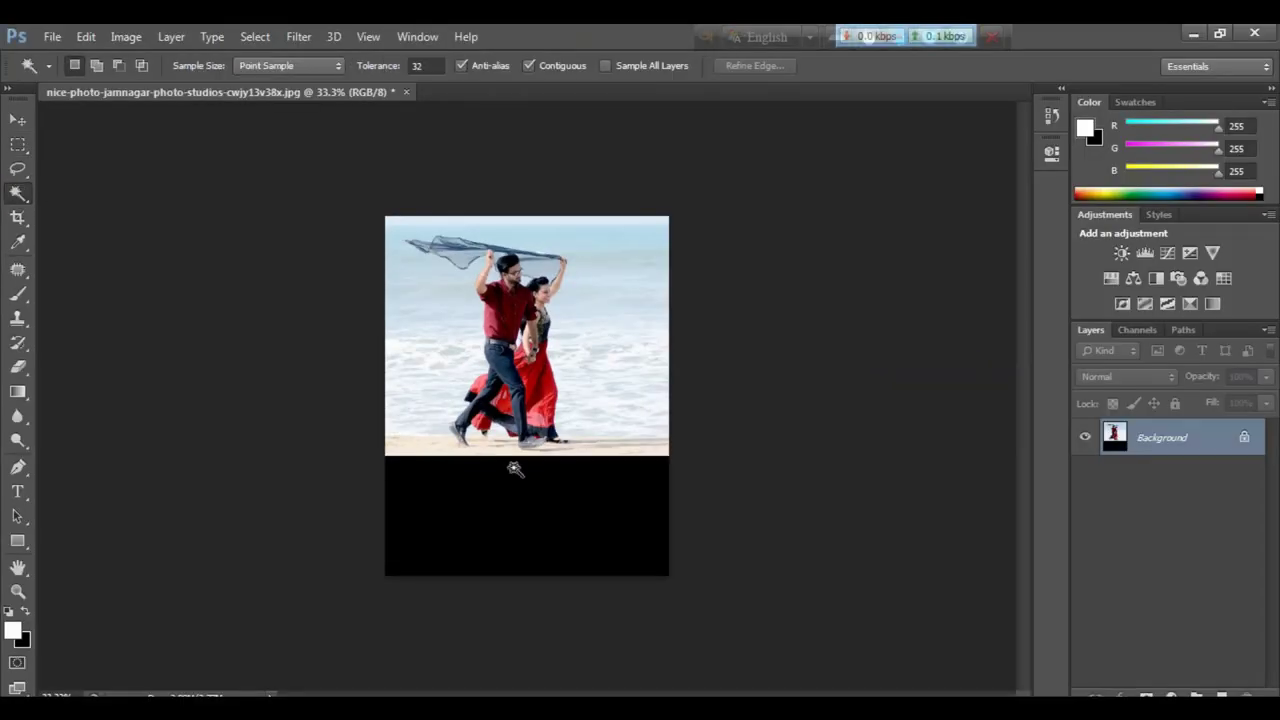
click(498, 502)
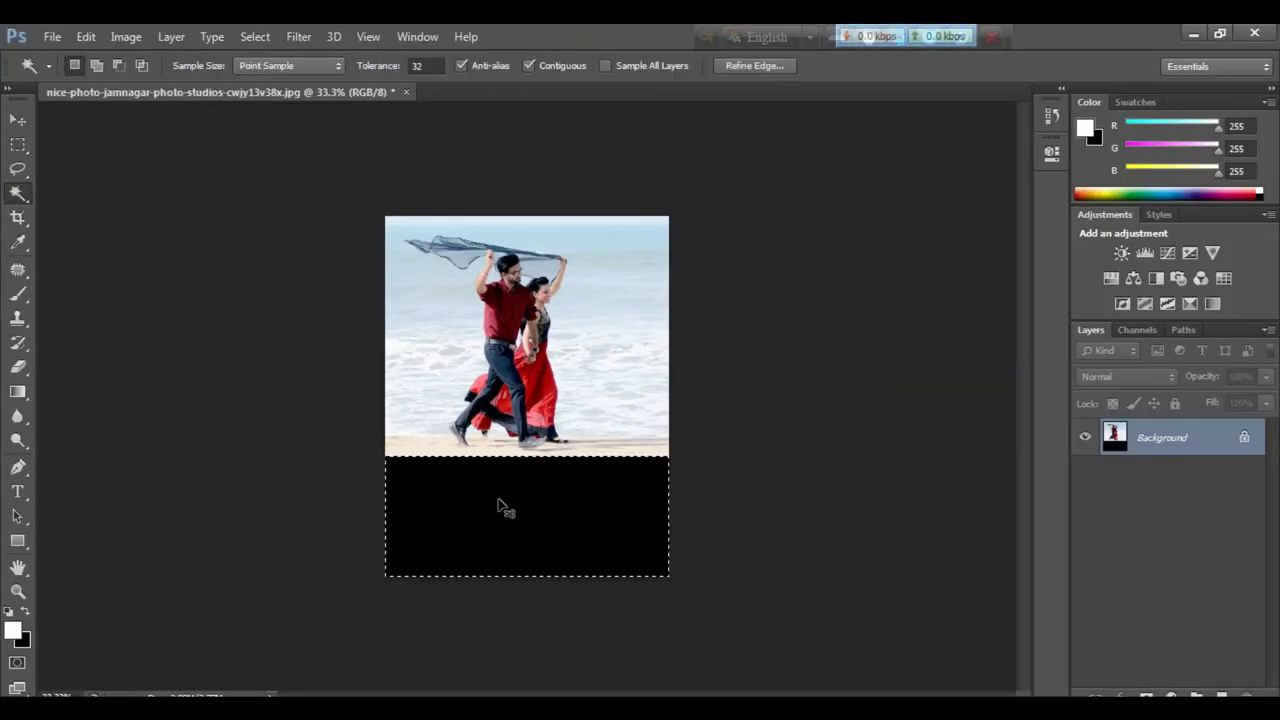
key(ctrl+plus)
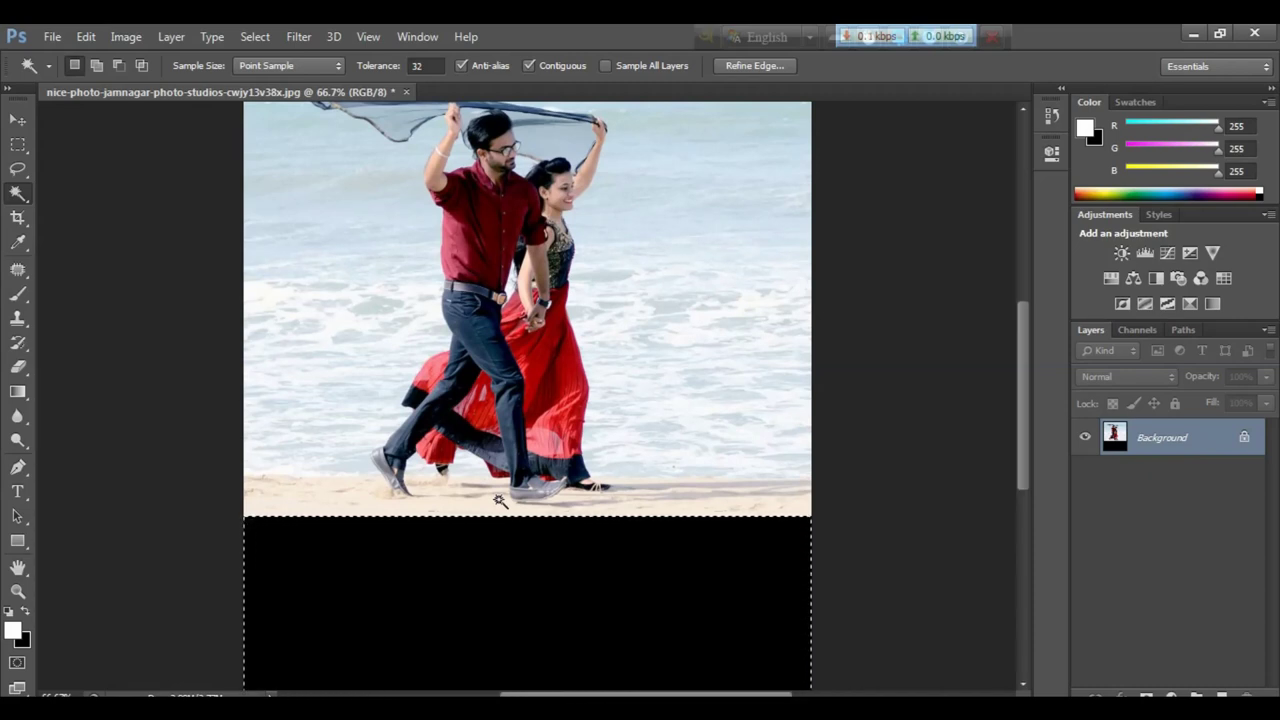
key(ctrl+minus)
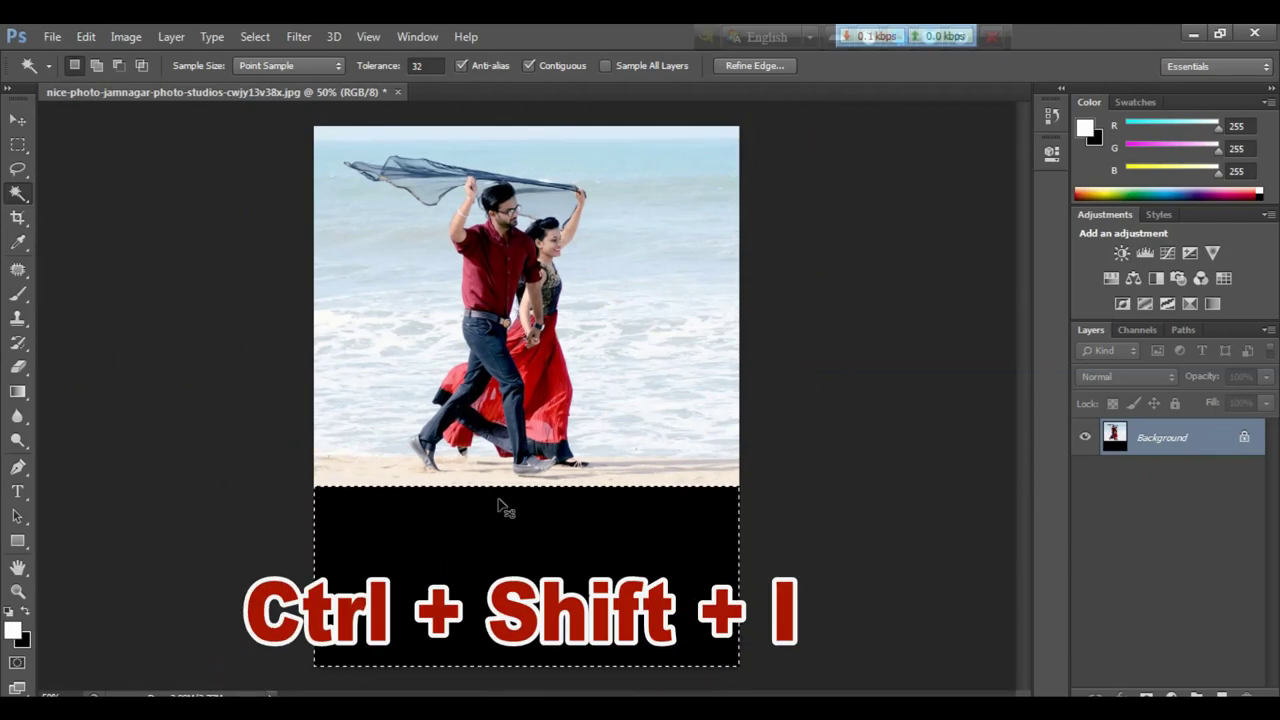
key(ctrl+shift+i)
key(ctrl+plus)
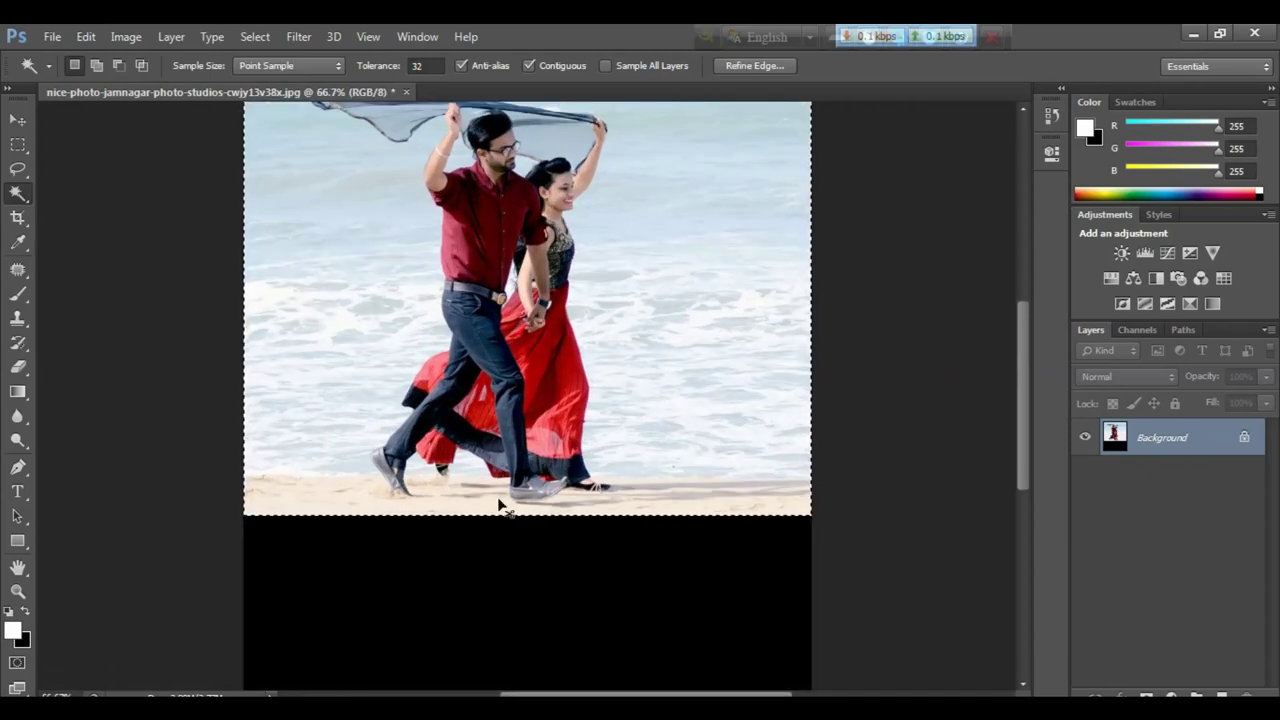
key(ctrl+minus)
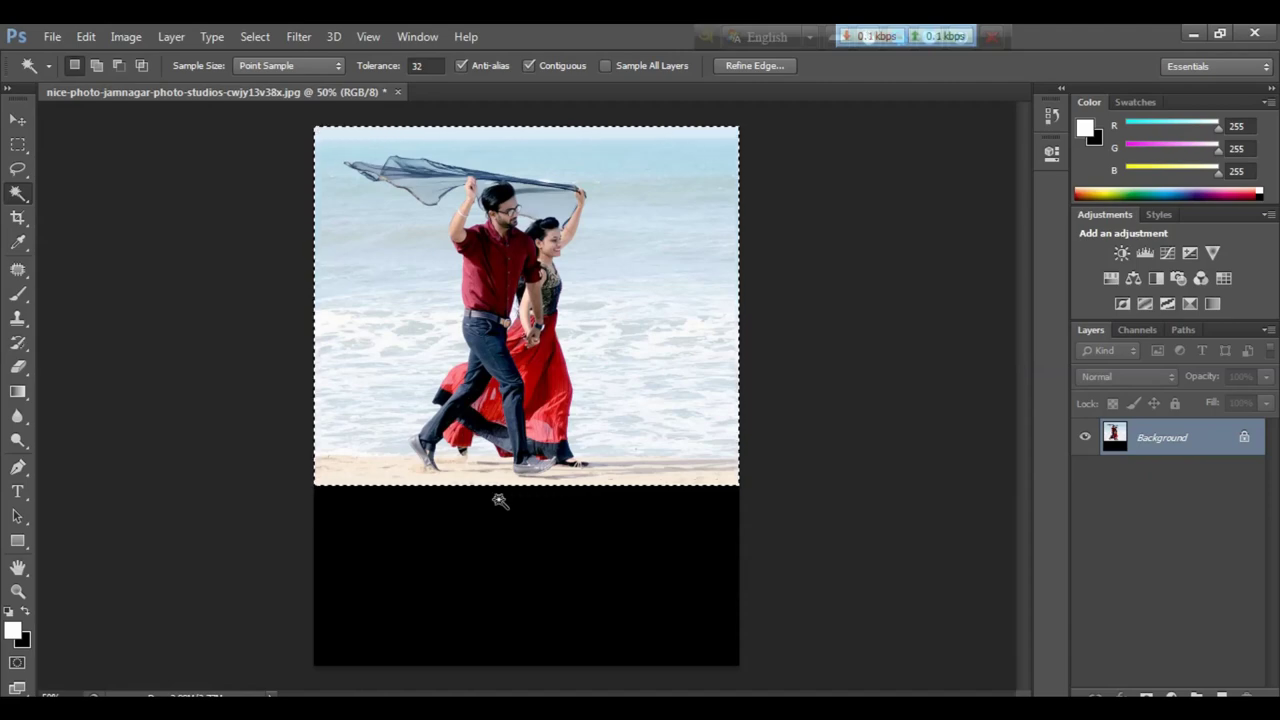
- Copy the photo to a new layer, duplicate it, and flip the copy down into the black band
key(ctrl+j)
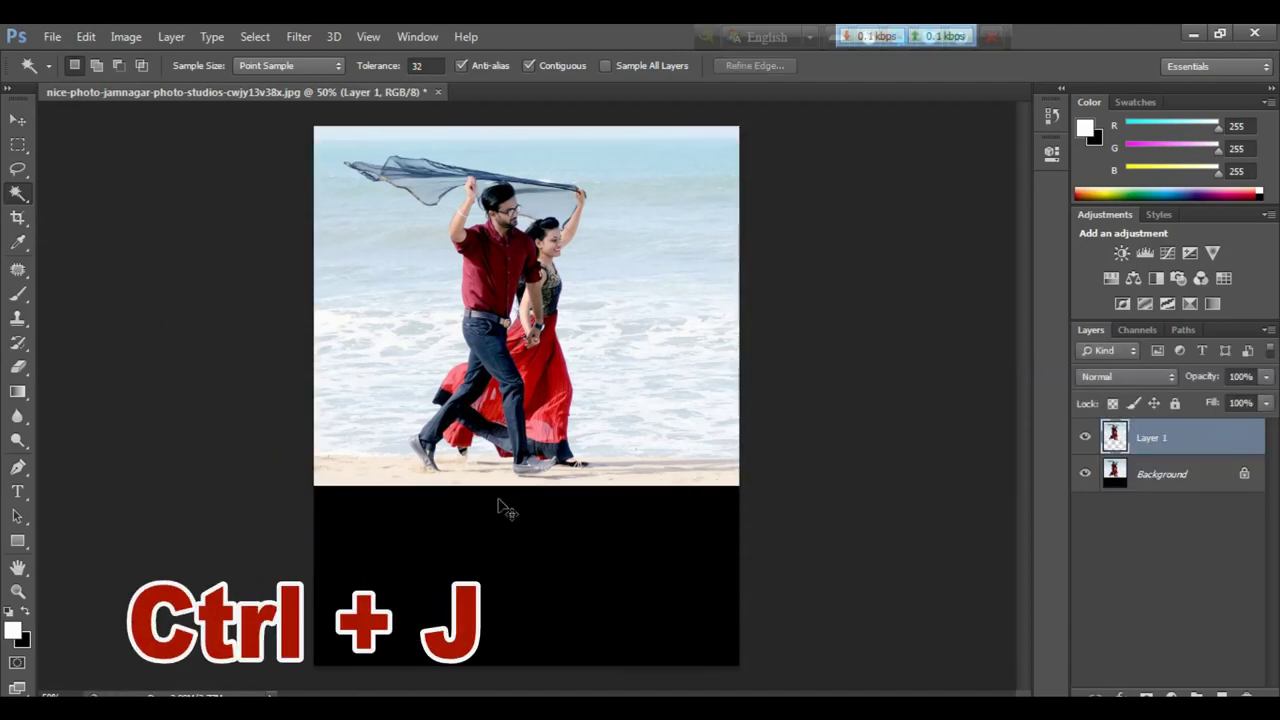
key(ctrl+j)
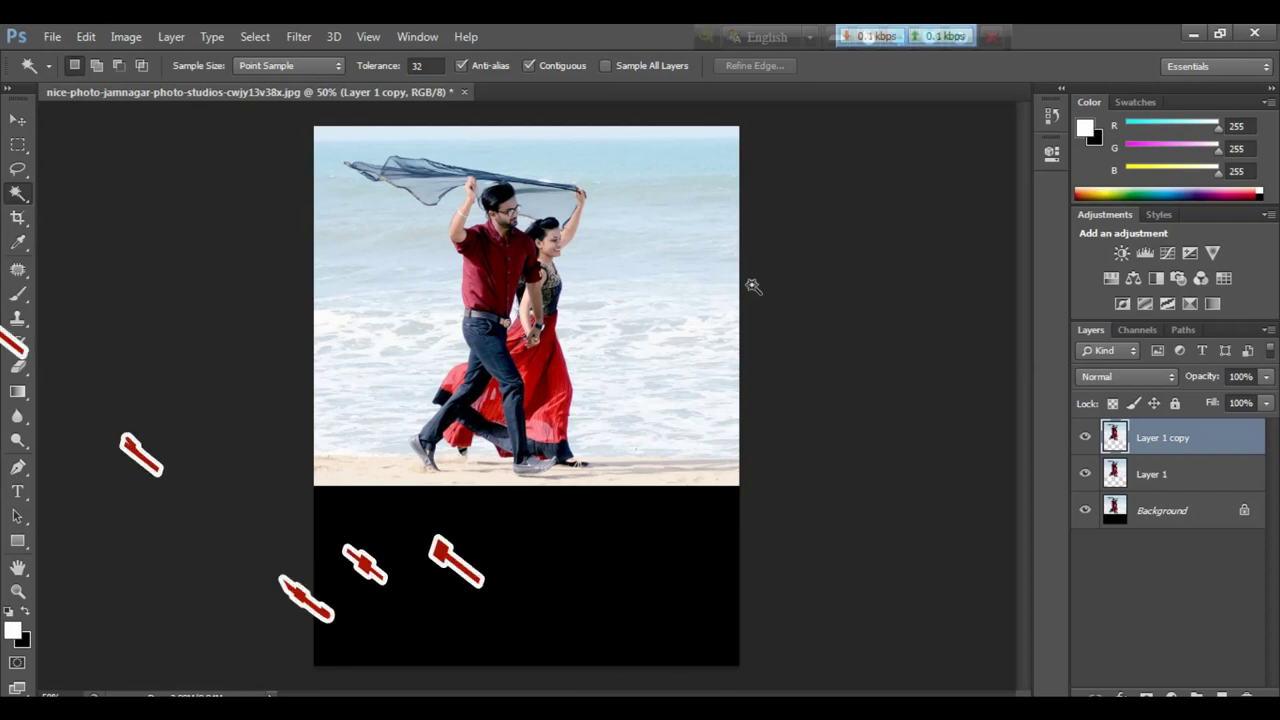
key(ctrl+t)
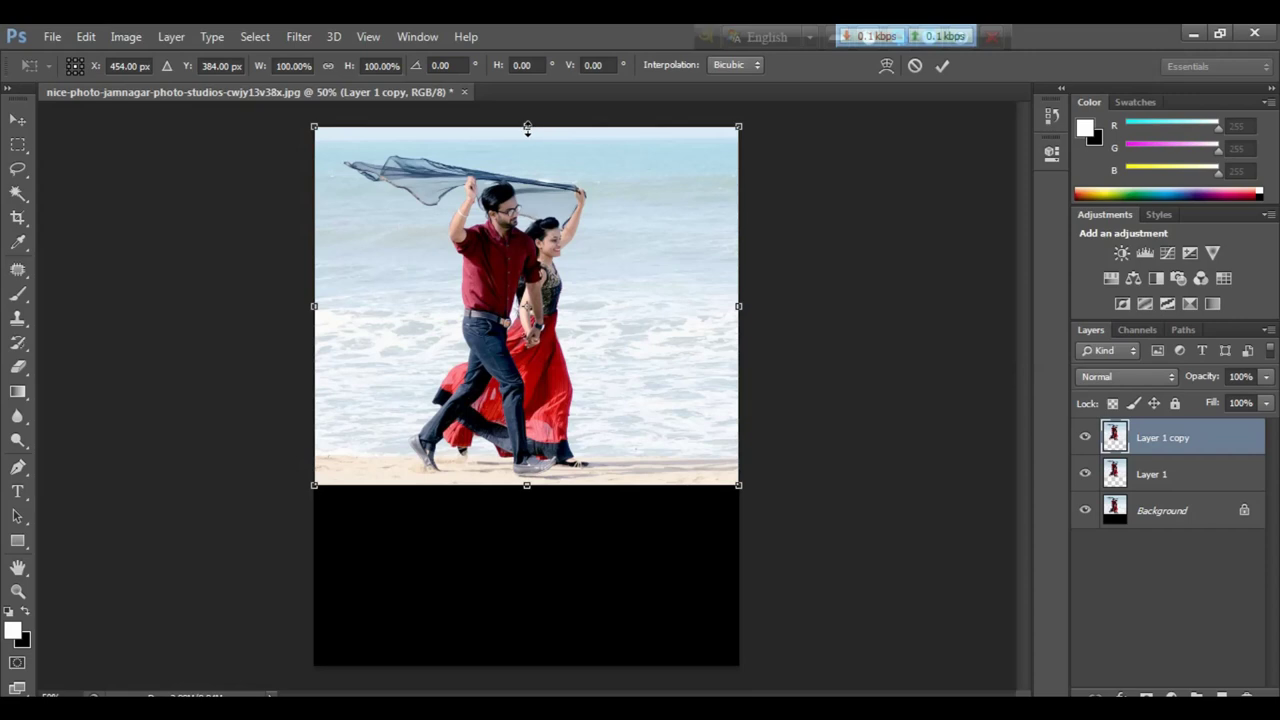
drag(527, 128, 549, 670)
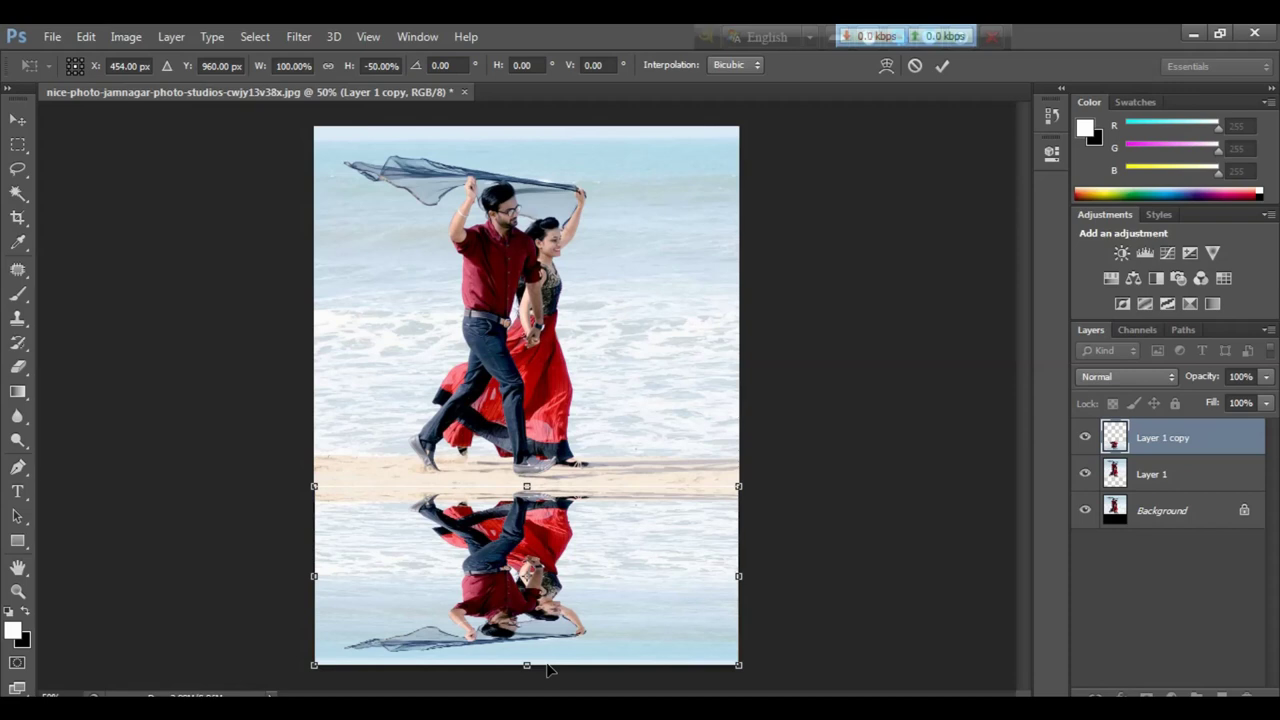
key(Return)
key(w)
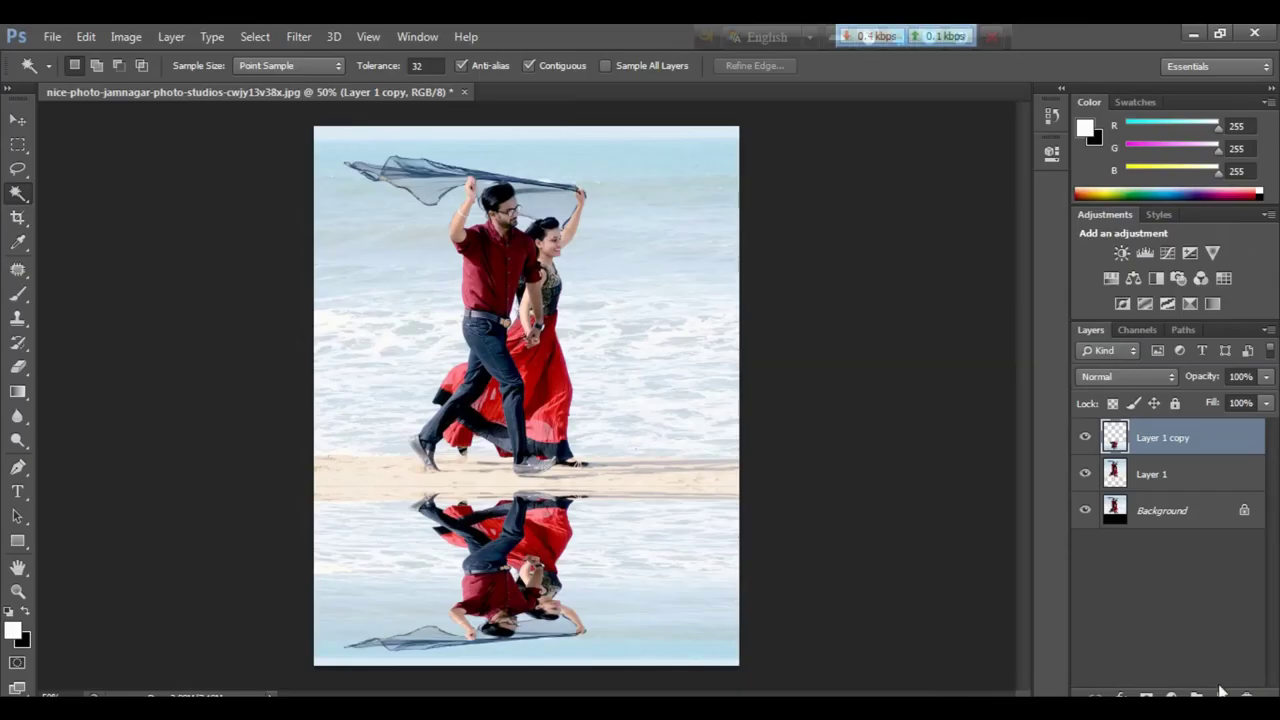
- Add a new top layer, fill it with white, and render grey clouds on it
click(1221, 695)
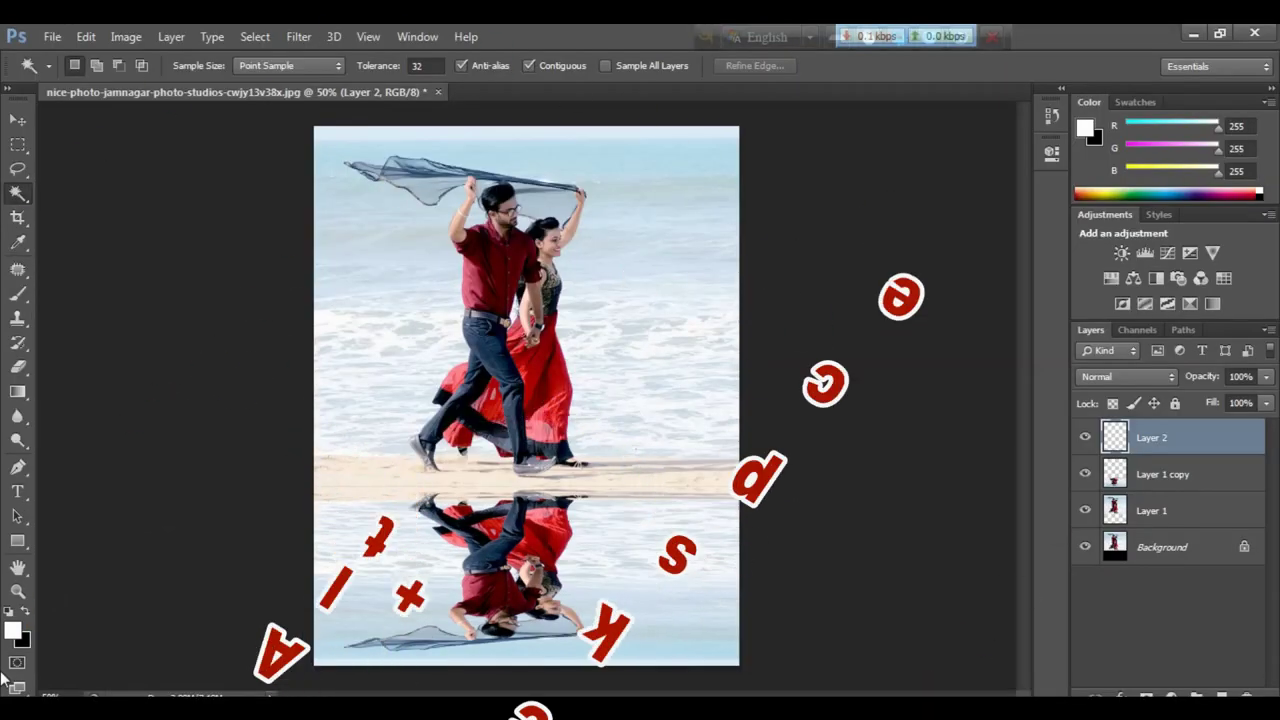
key(alt+BackSpace)
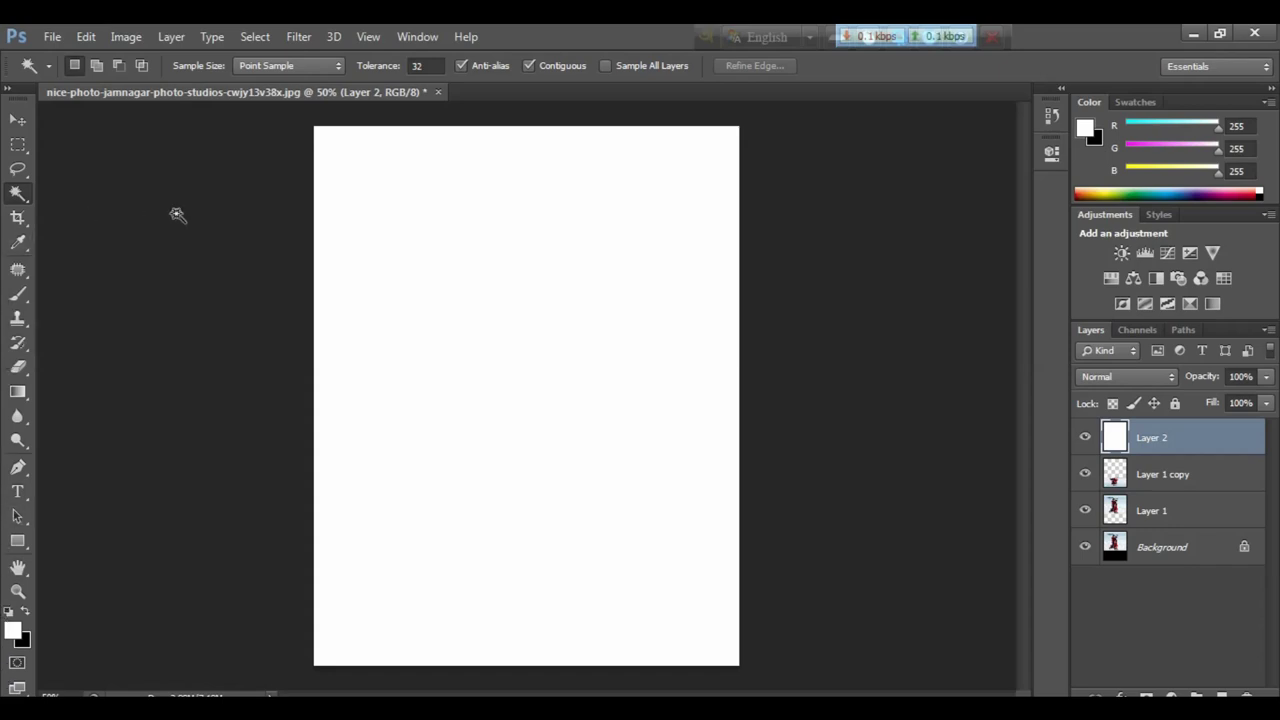
click(301, 37)
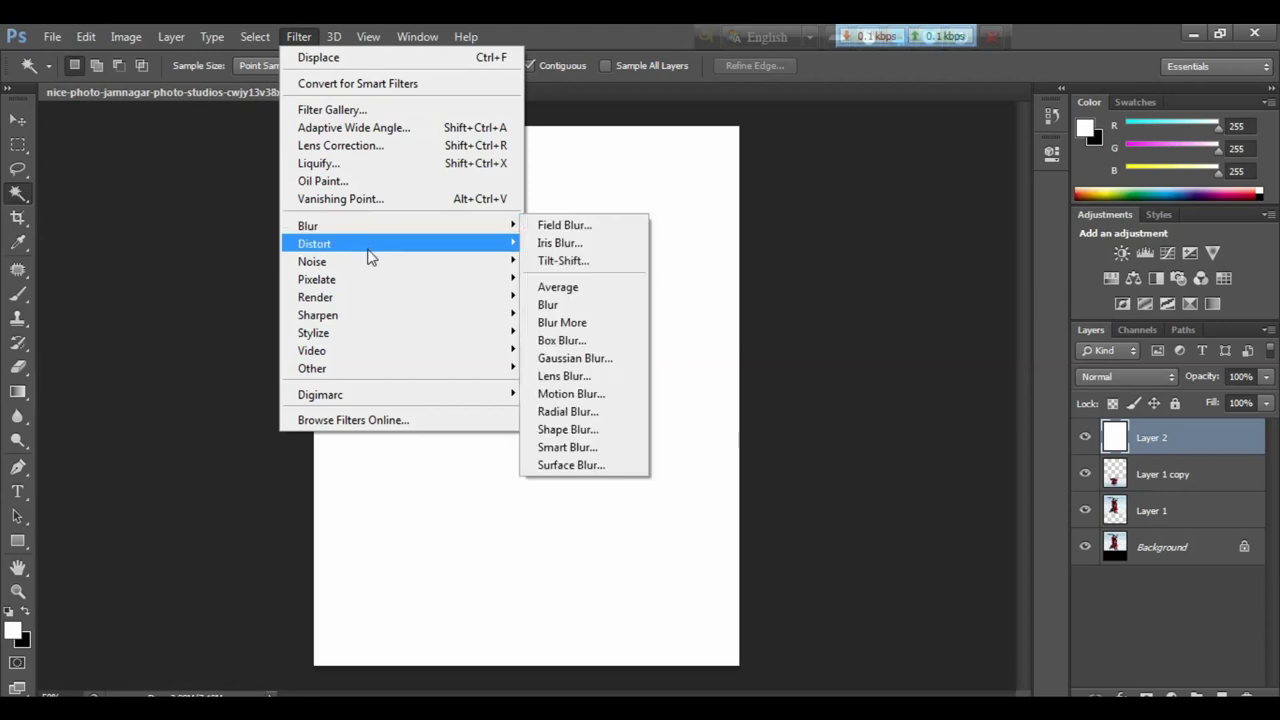
mouse_move(316, 297)
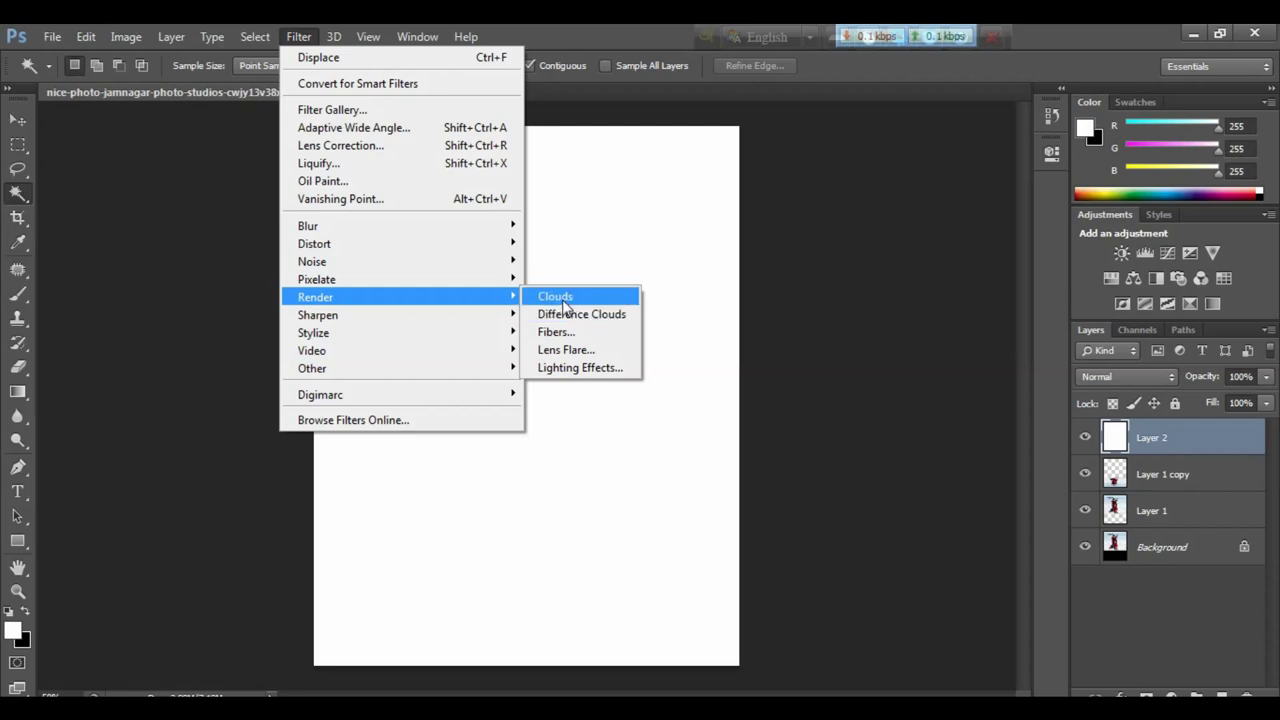
click(565, 300)
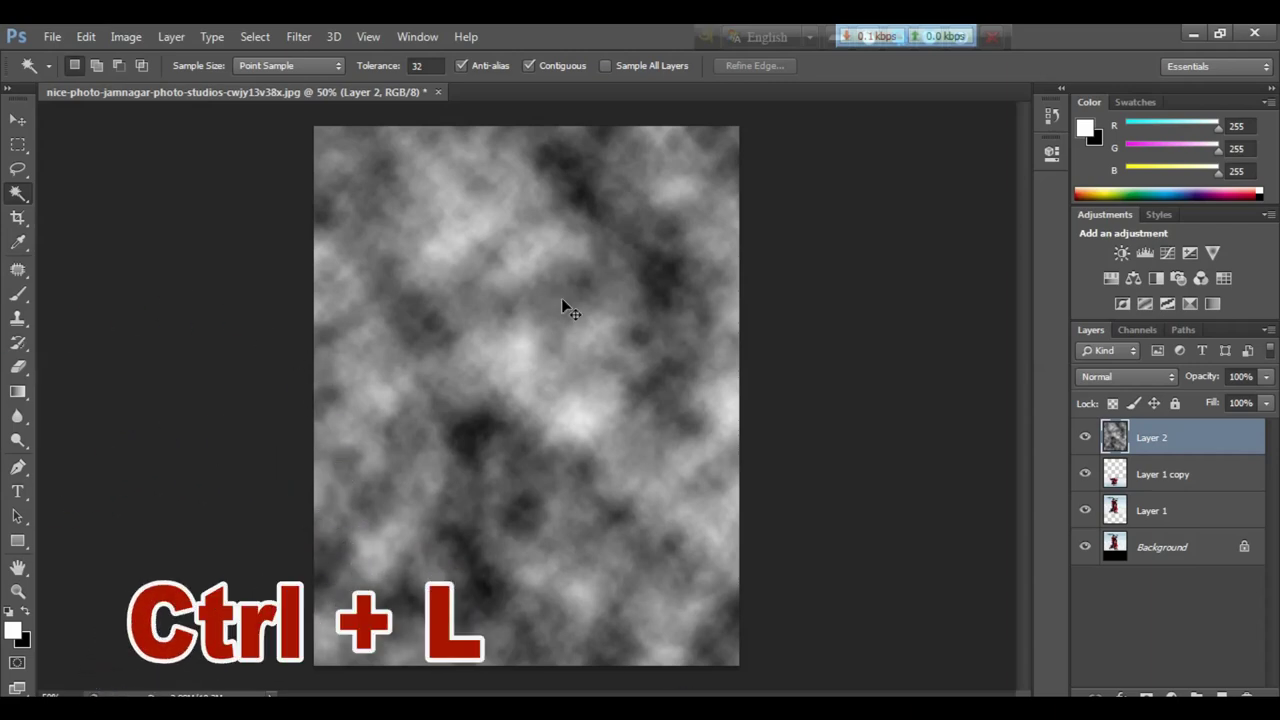
- Set the Levels midtone gamma of the clouds layer to 3
key(ctrl+l)
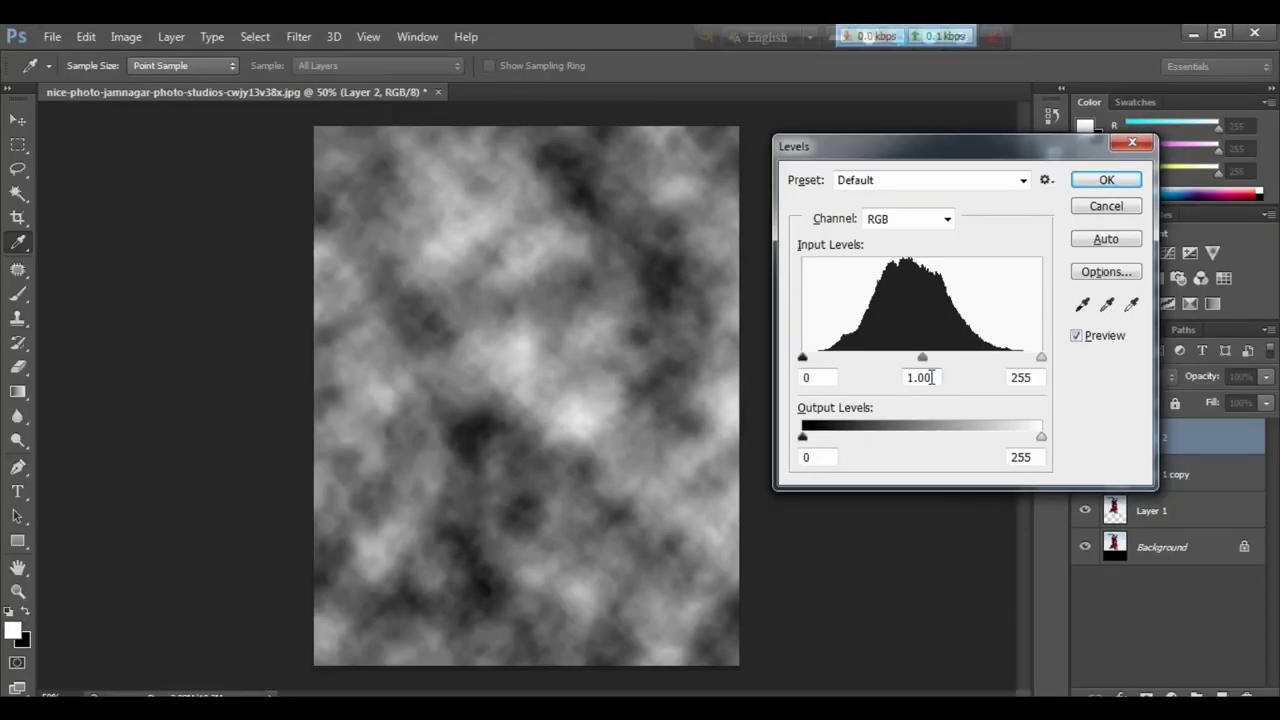
double_click(905, 379)
text(3)
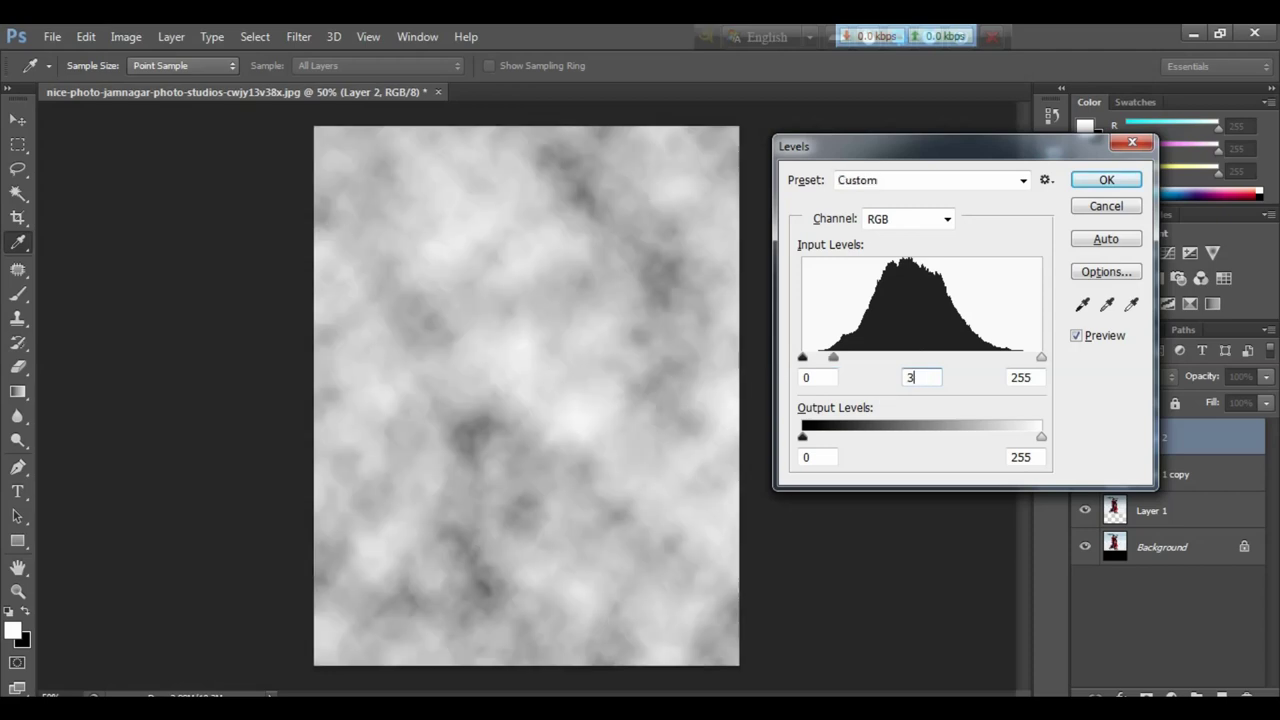
click(1107, 182)
- Apply a Twirl distortion with a 220° angle to the lightened clouds
key(w)
key(ctrl+minus)
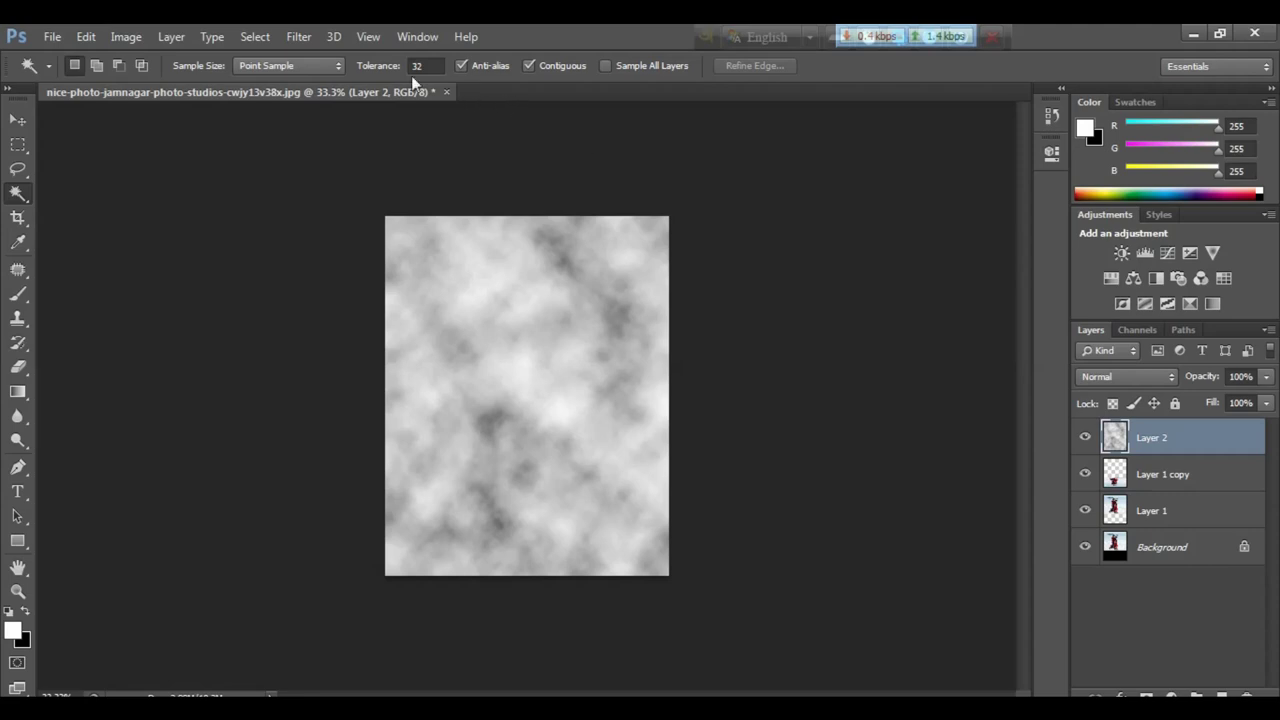
click(299, 37)
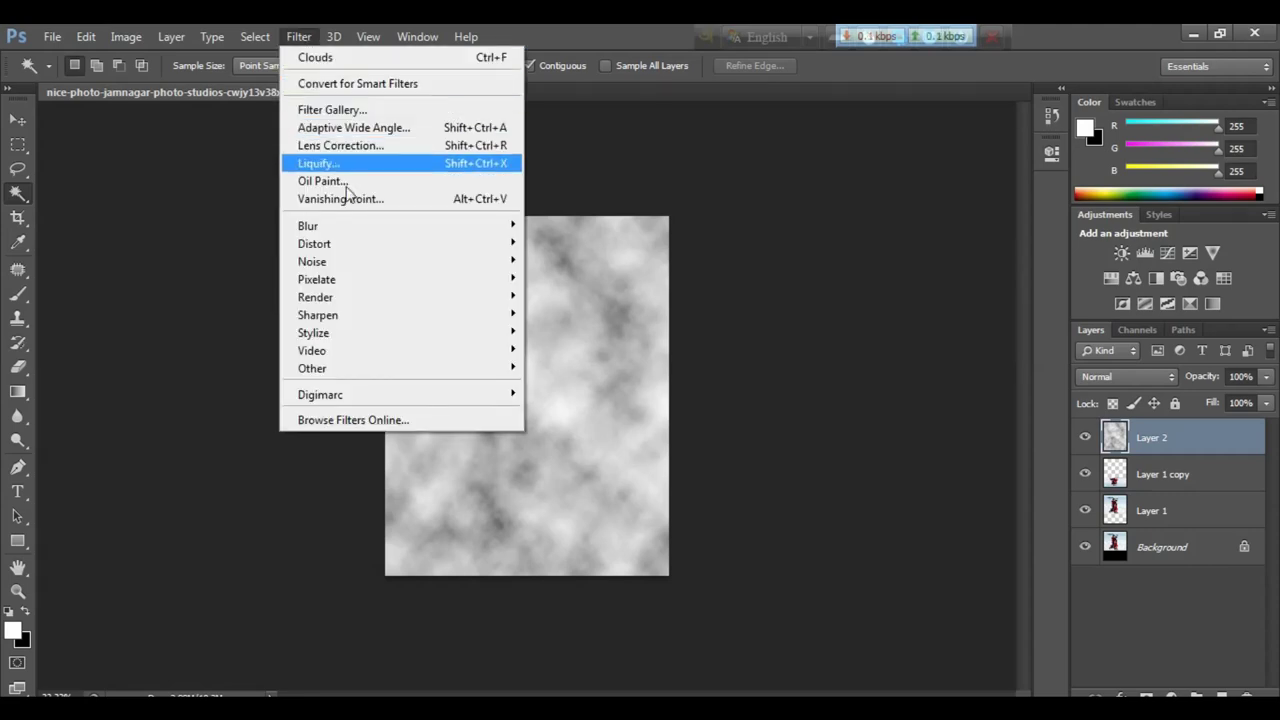
mouse_move(314, 244)
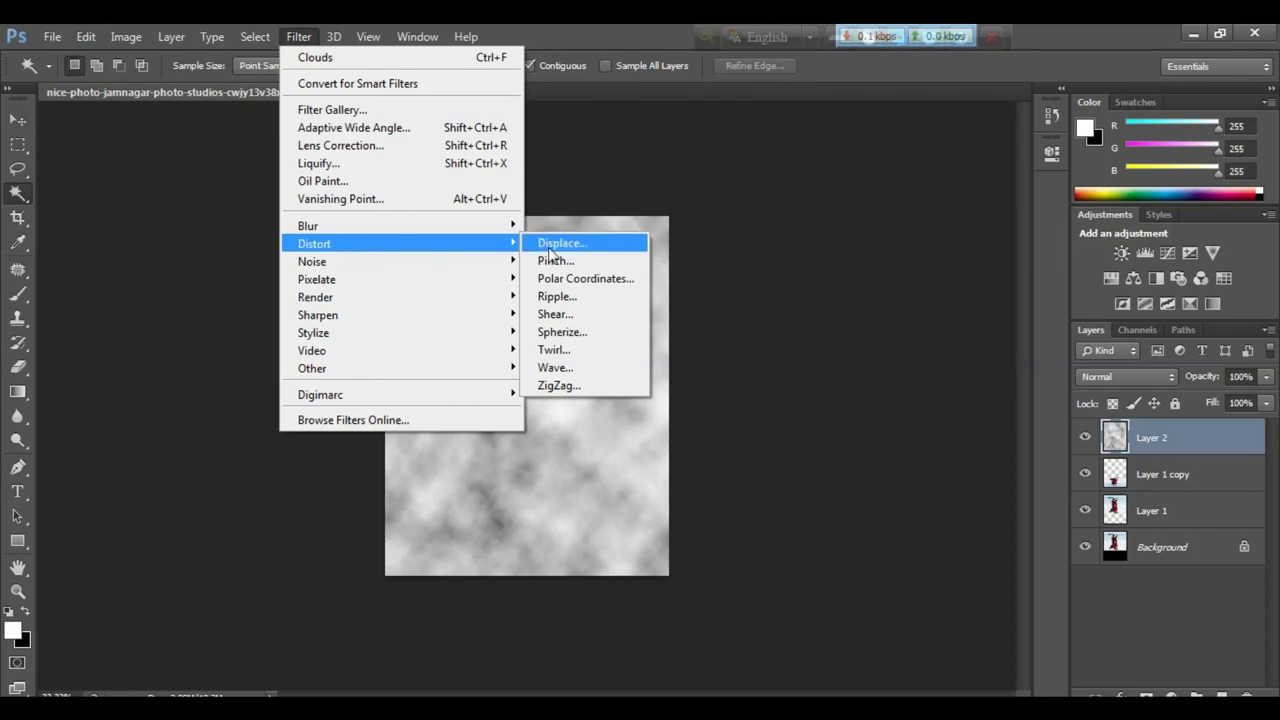
click(577, 357)
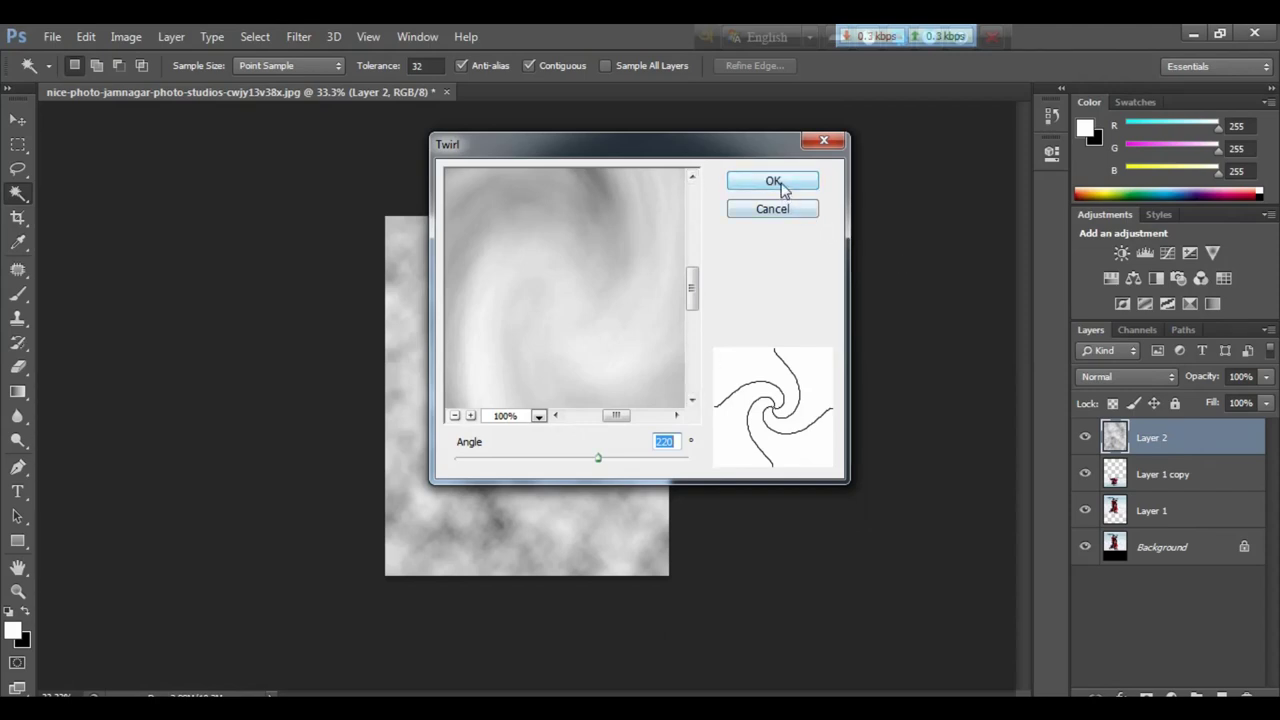
click(773, 182)
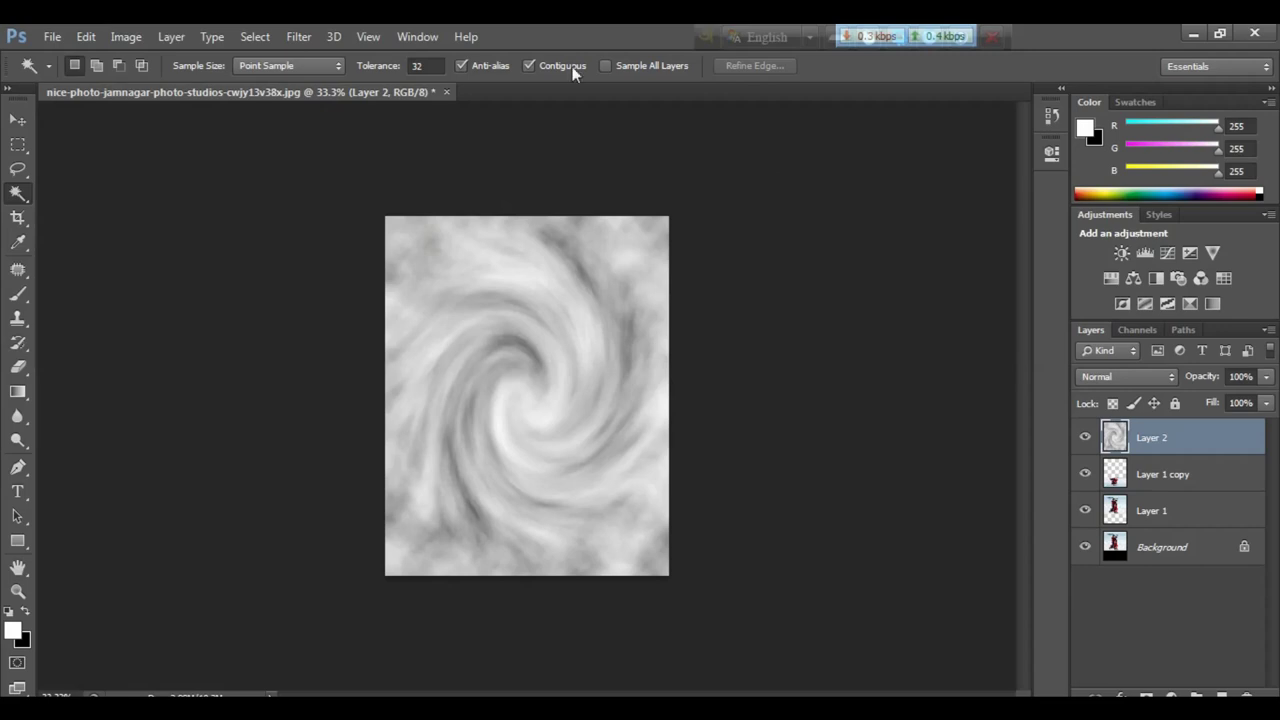
- Apply a ZigZag distortion with 15 ridges in Pond Ripples style to the swirled clouds
click(305, 35)
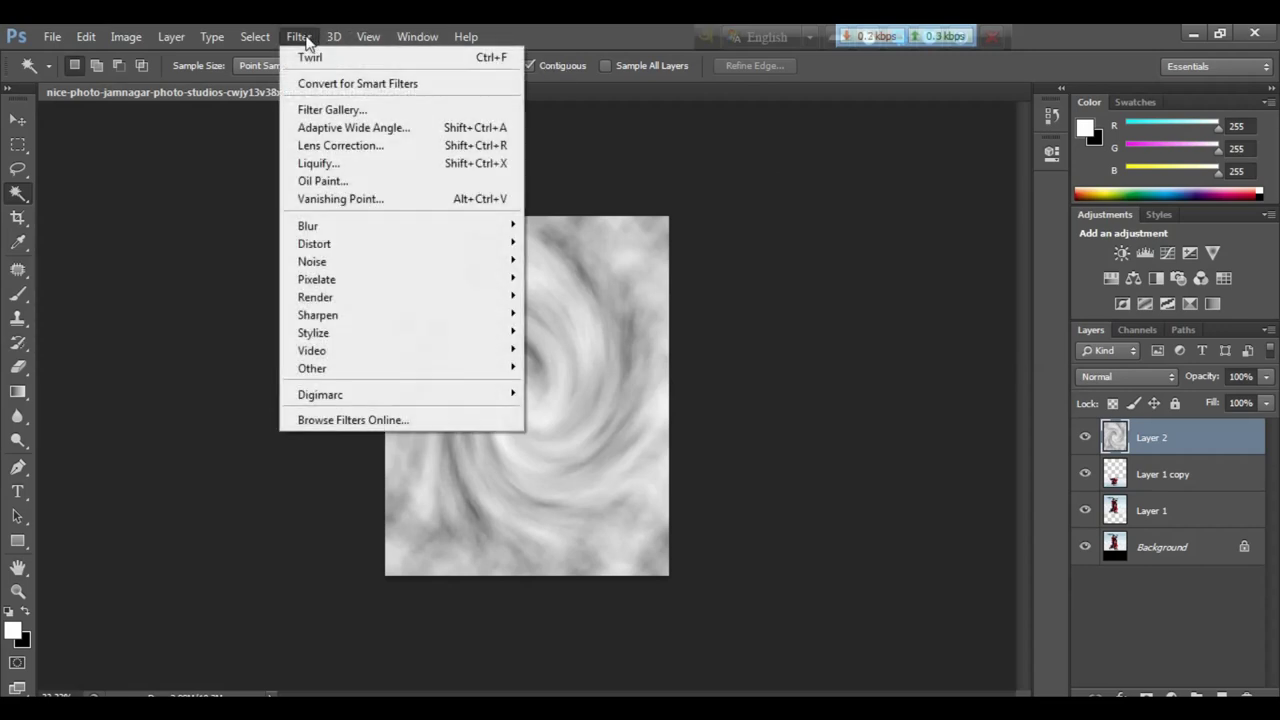
mouse_move(314, 244)
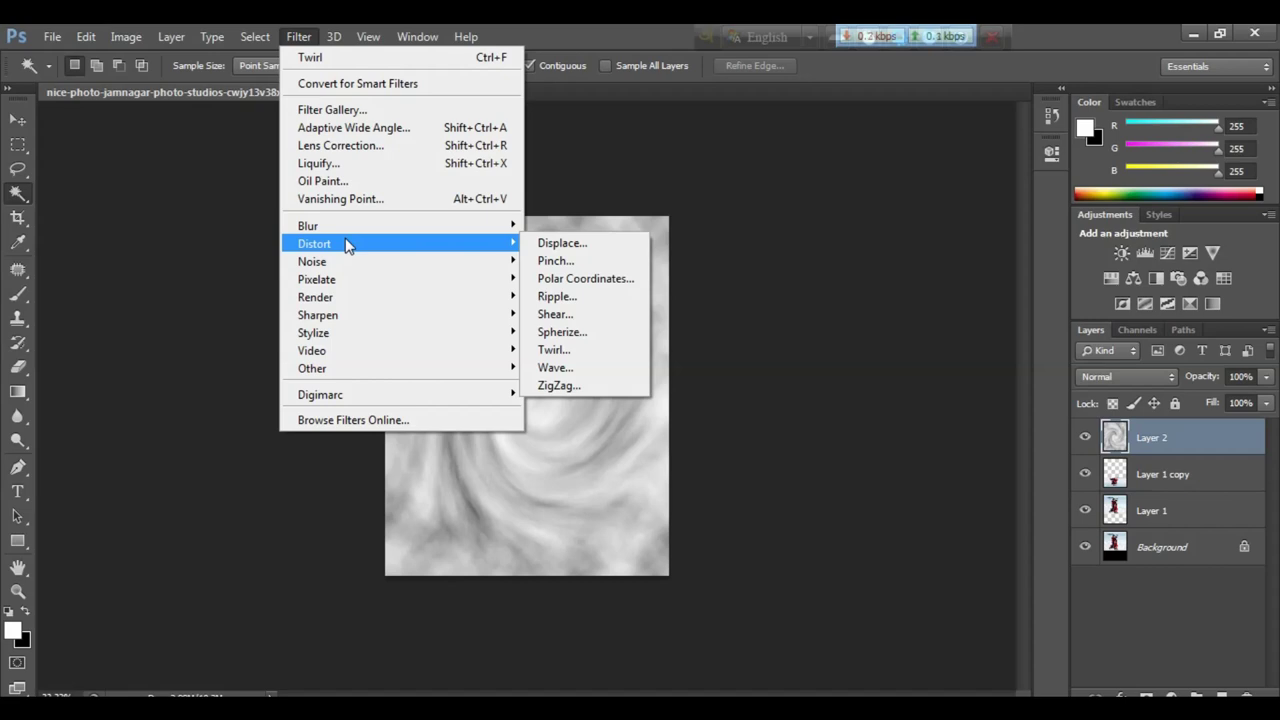
click(556, 386)
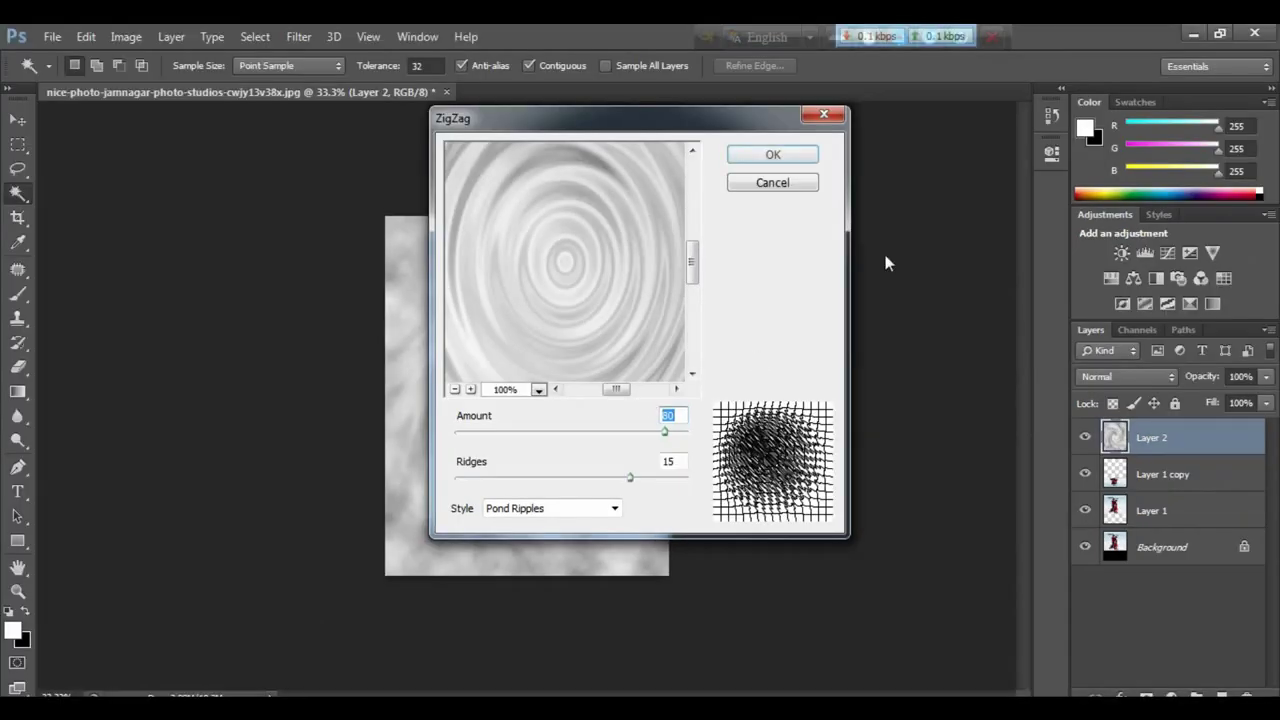
click(773, 158)
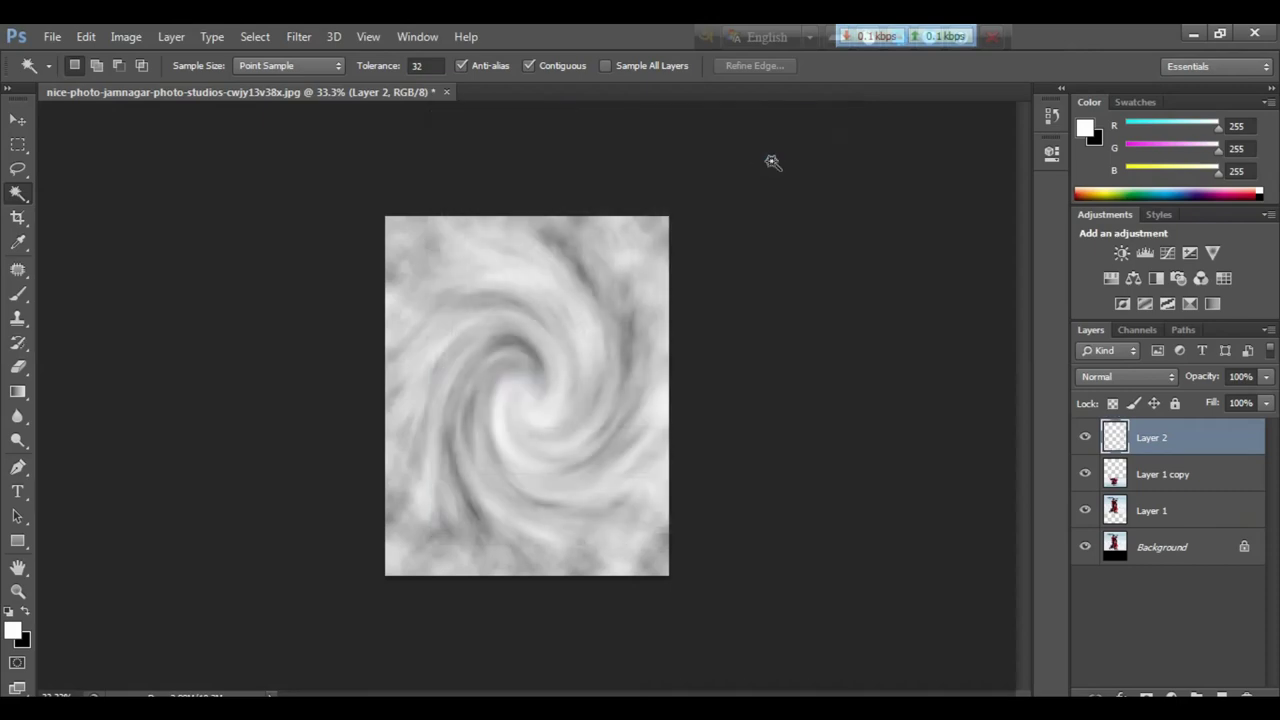
key(ctrl+1)
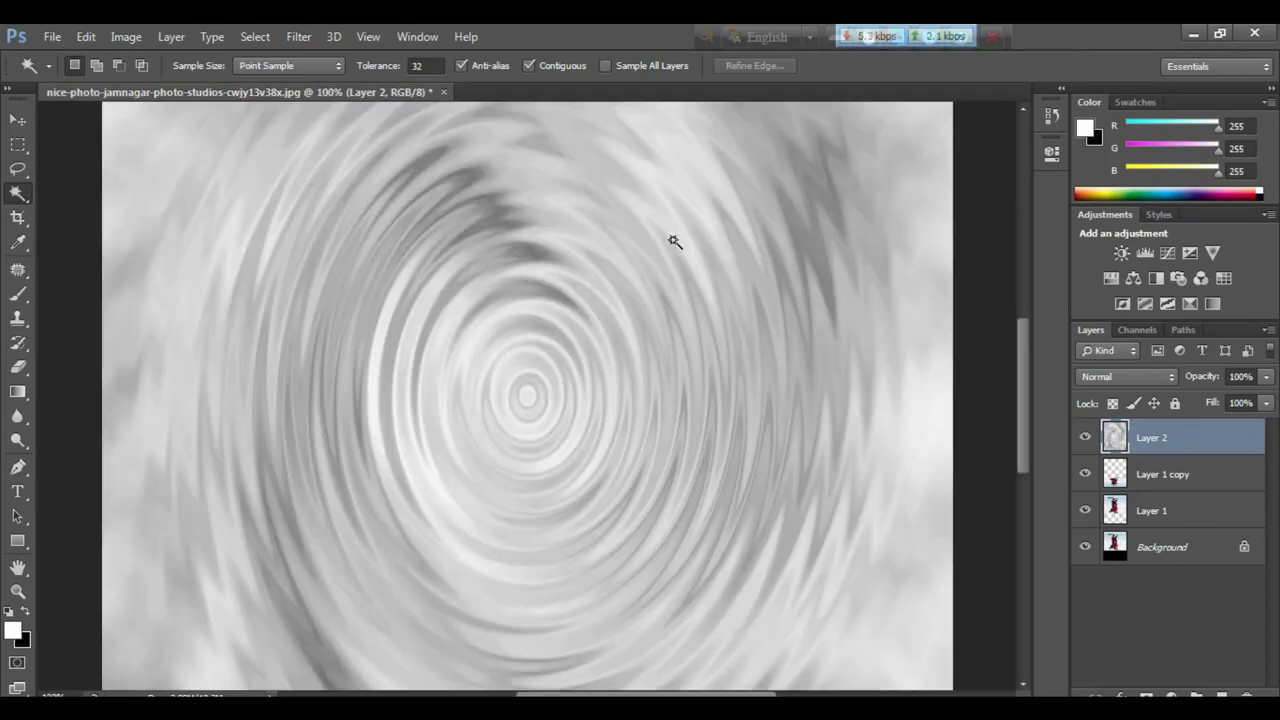
key(ctrl+minus)
key(ctrl+minus)
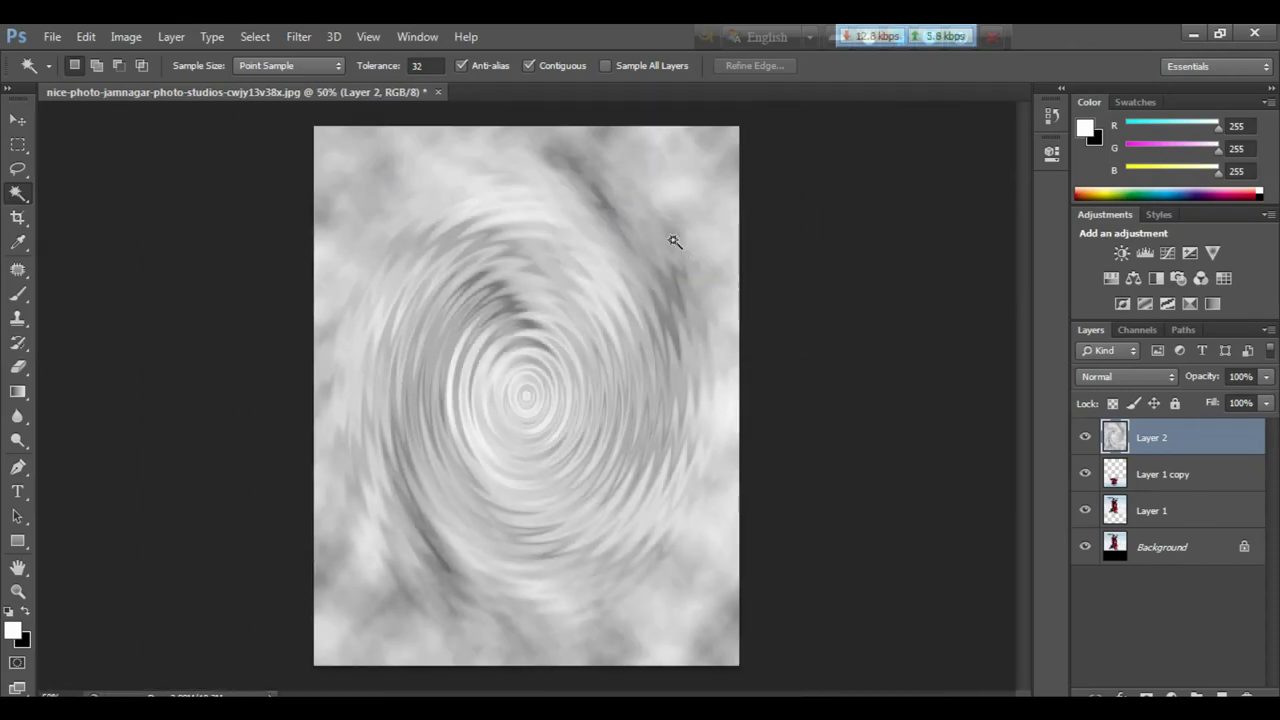
key(ctrl+minus)
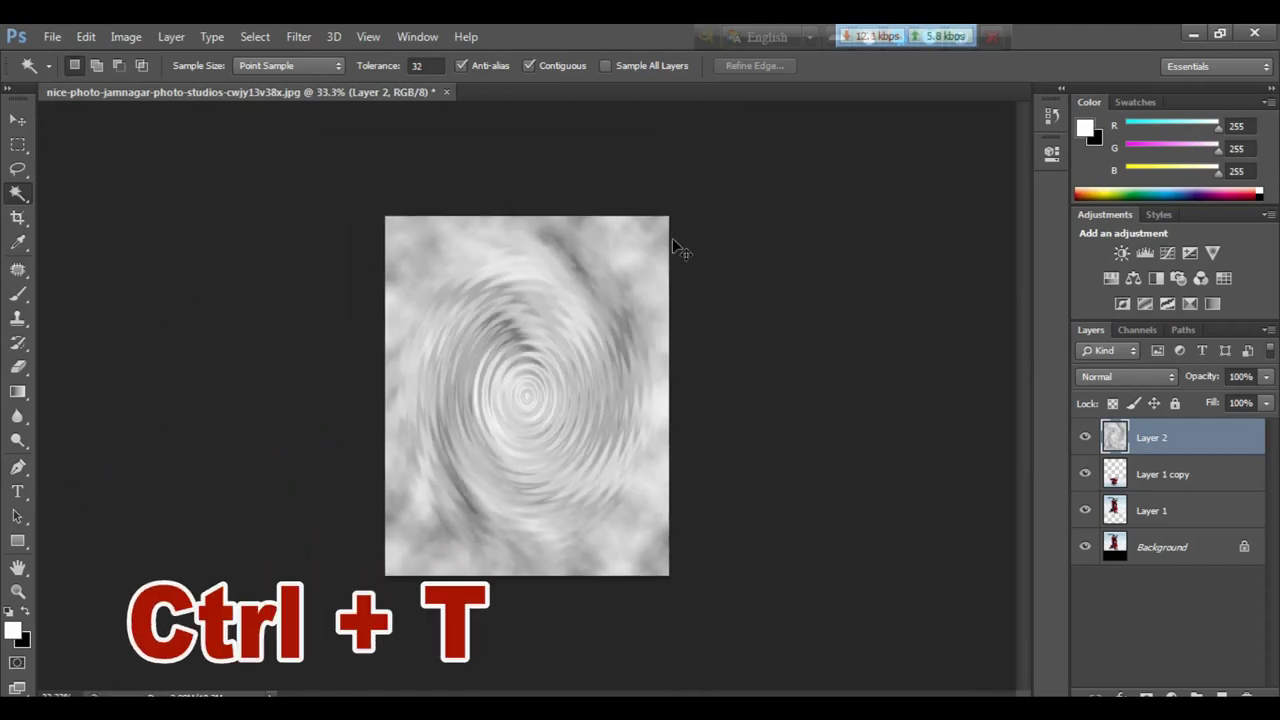
- Squash the ripple layer into the reflection area and perspective-widen its bottom edge
key(ctrl+t)
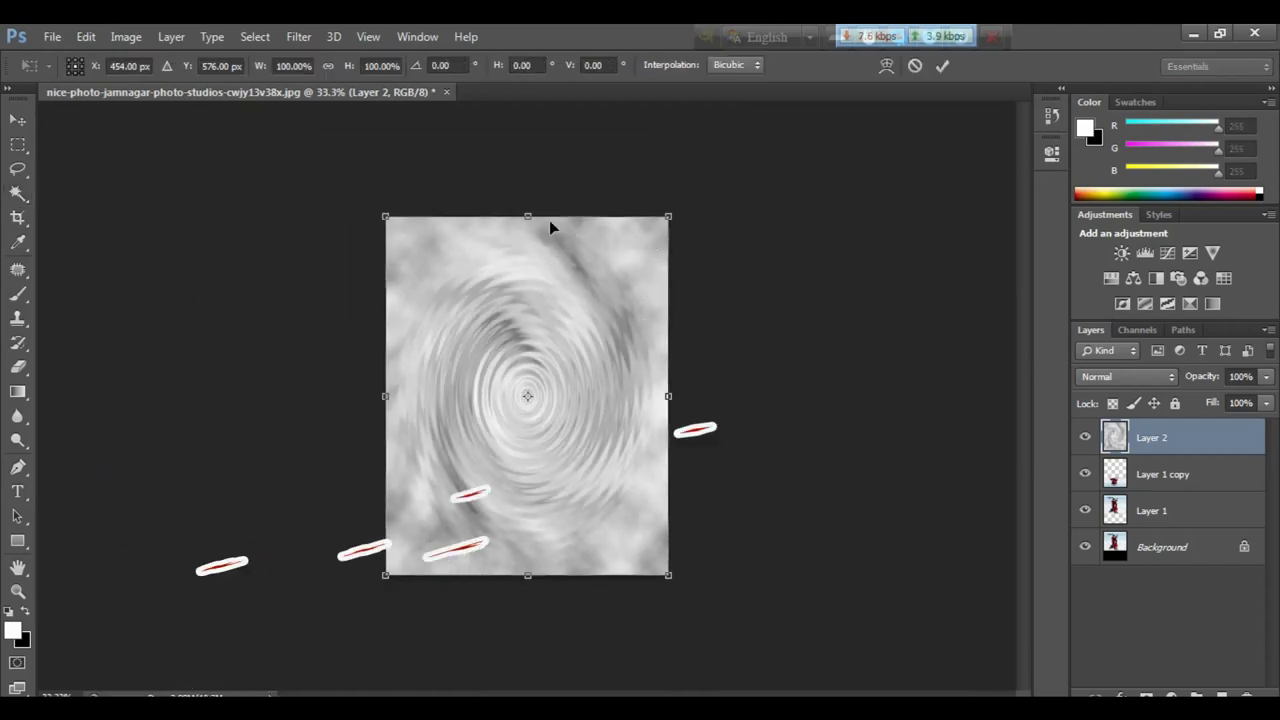
drag(528, 218, 538, 457)
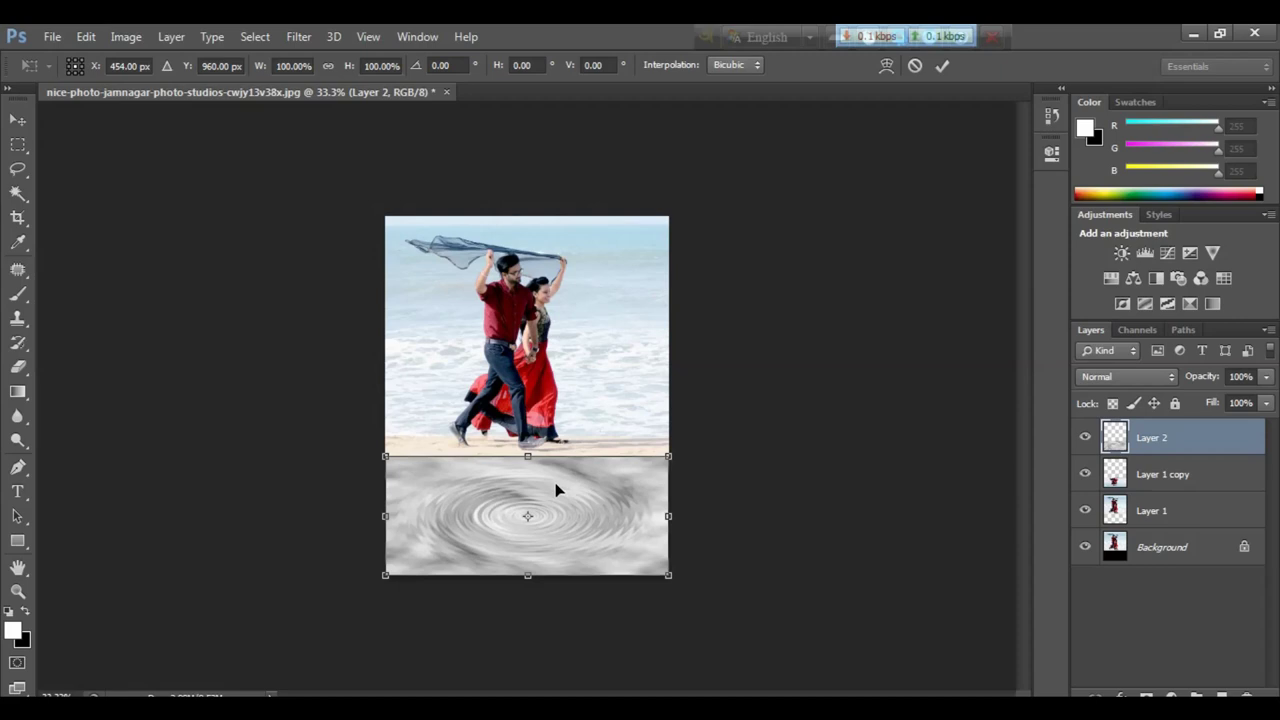
right_click(556, 484)
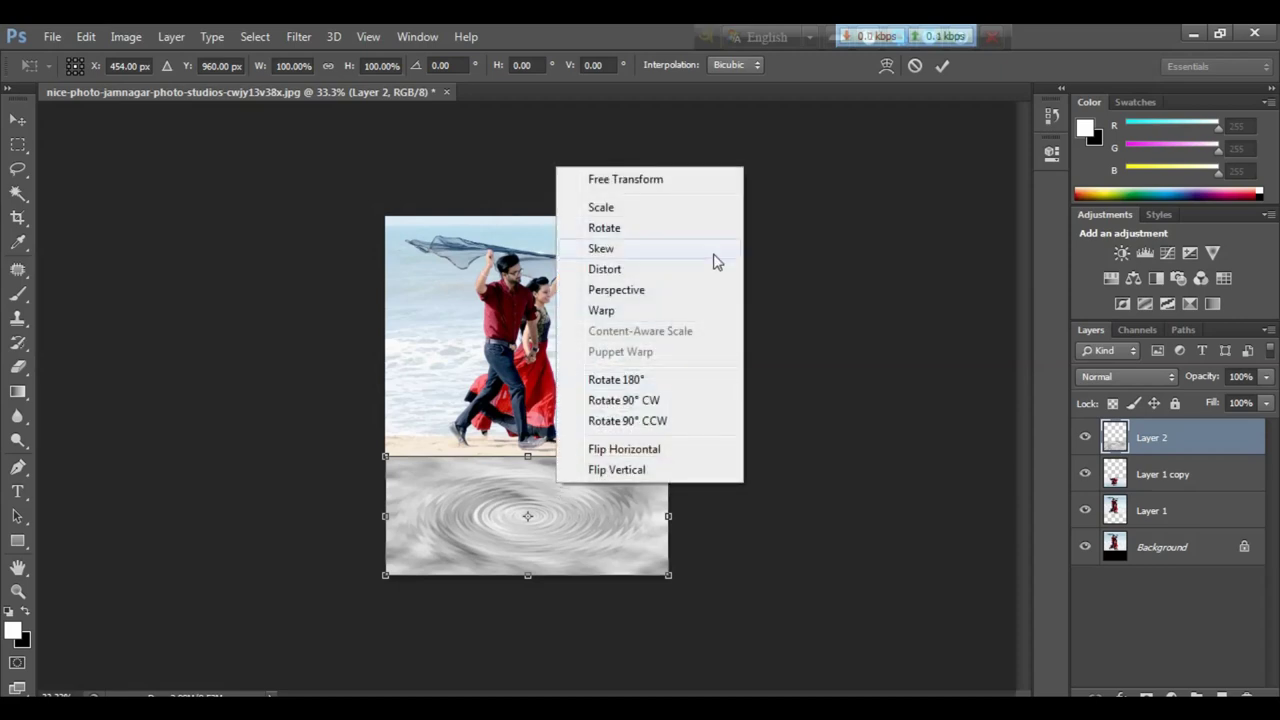
click(642, 290)
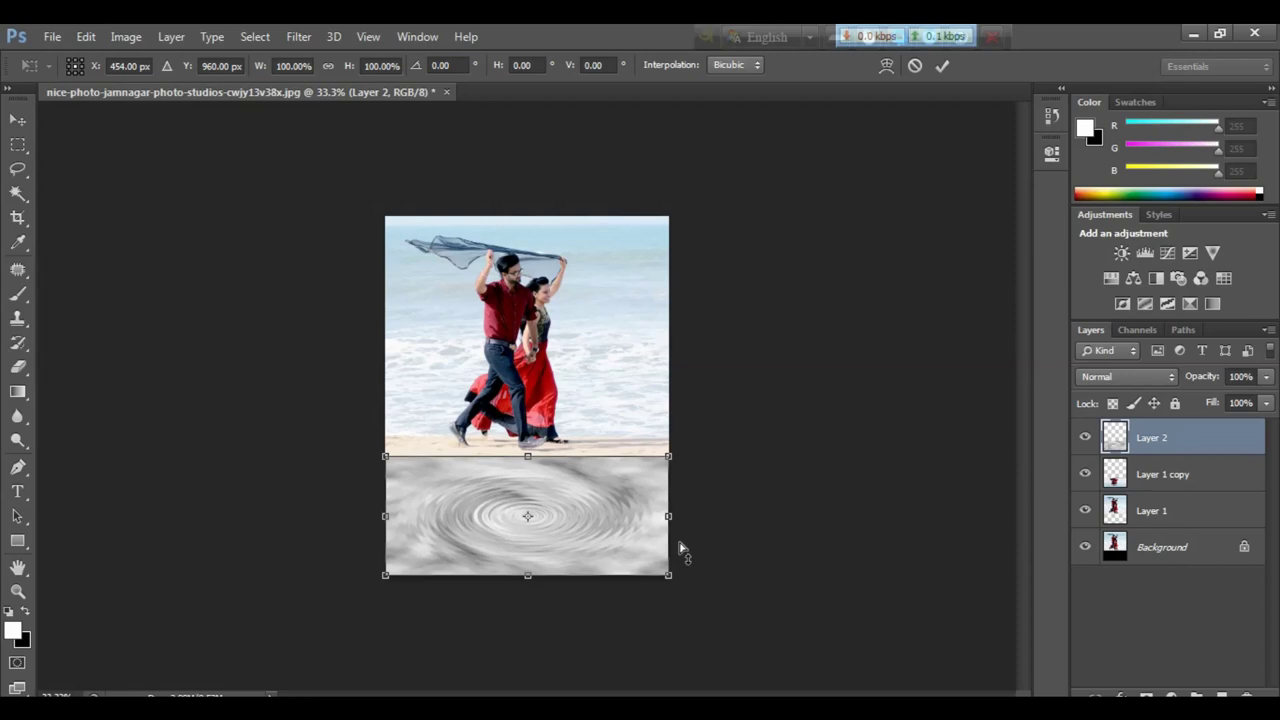
mouse_move(668, 575)
mouse_down()
mouse_move(770, 590)
mouse_move(906, 578)
mouse_up()
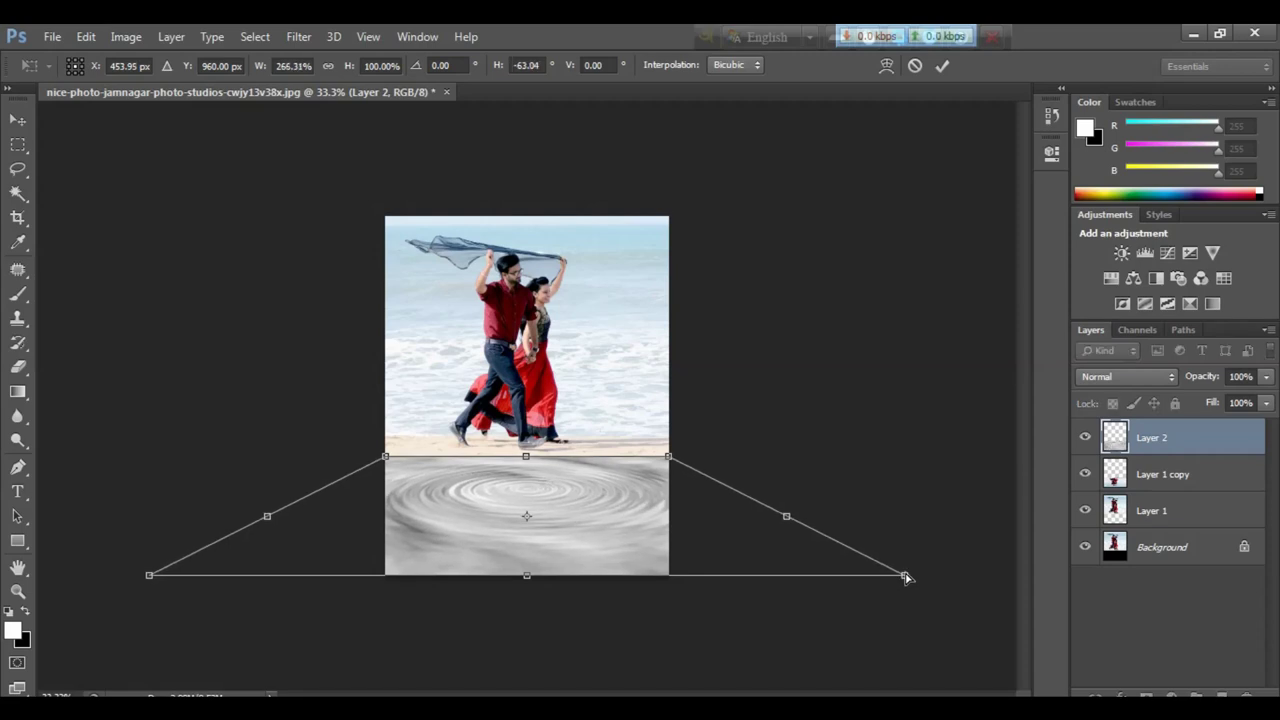
key(Return)
key(ctrl+plus)
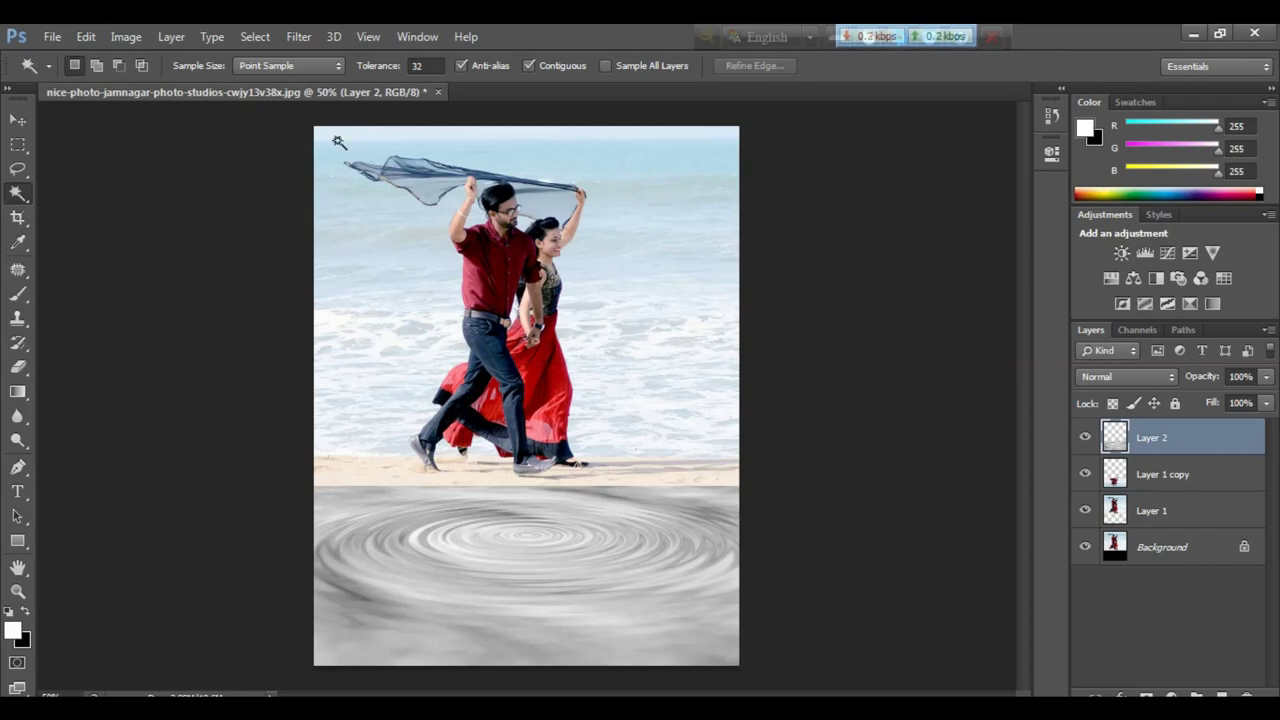
- Duplicate the perspective ripple layer into a new separate document named 'Akkas'
click(172, 37)
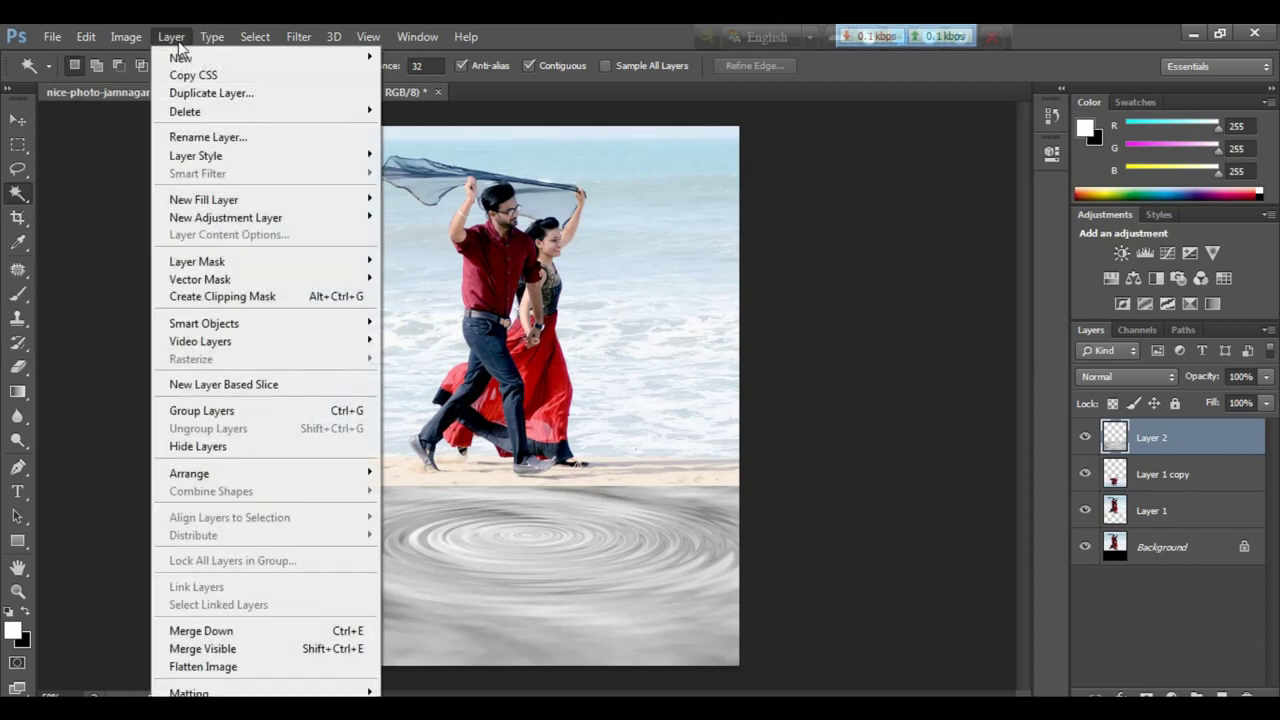
click(205, 94)
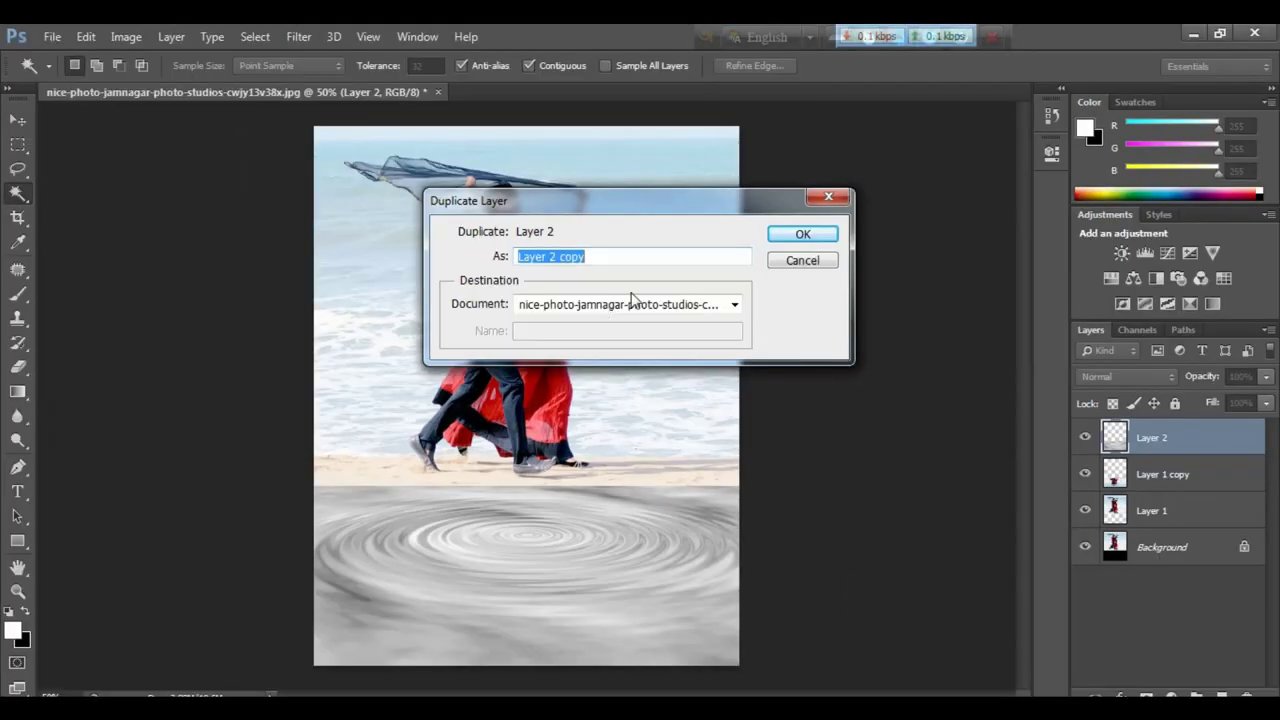
click(628, 310)
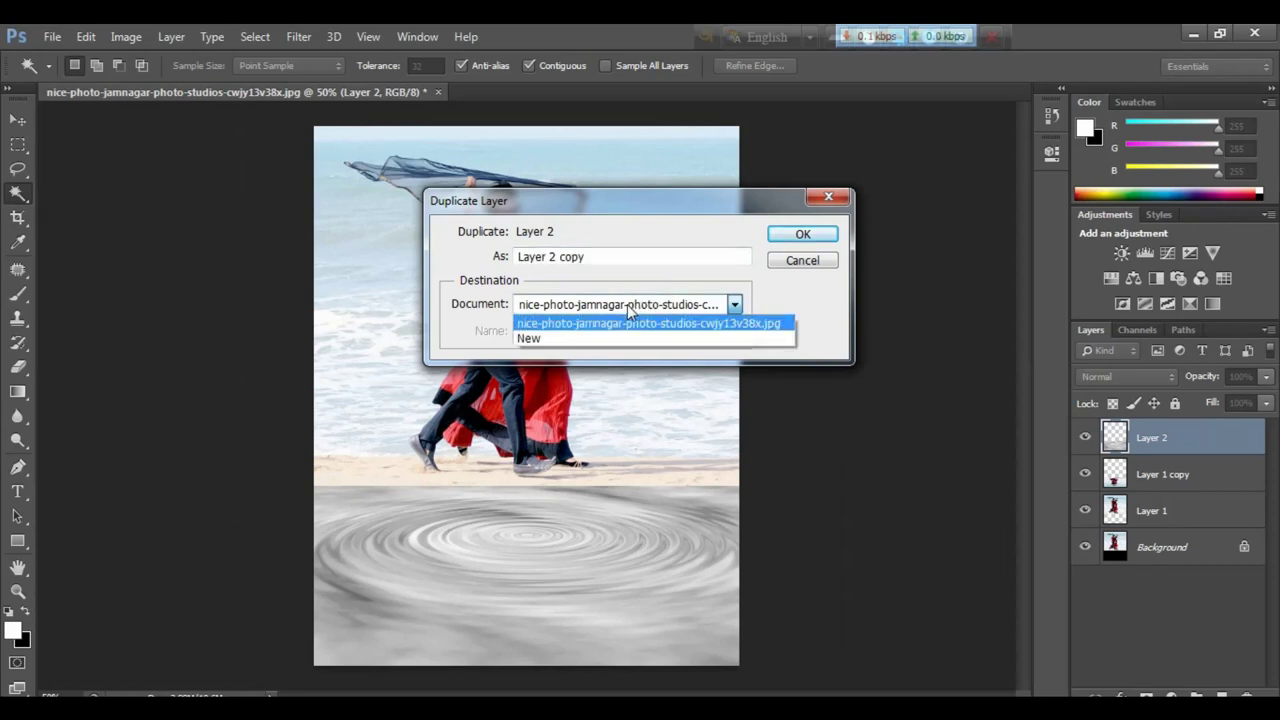
click(543, 339)
click(555, 335)
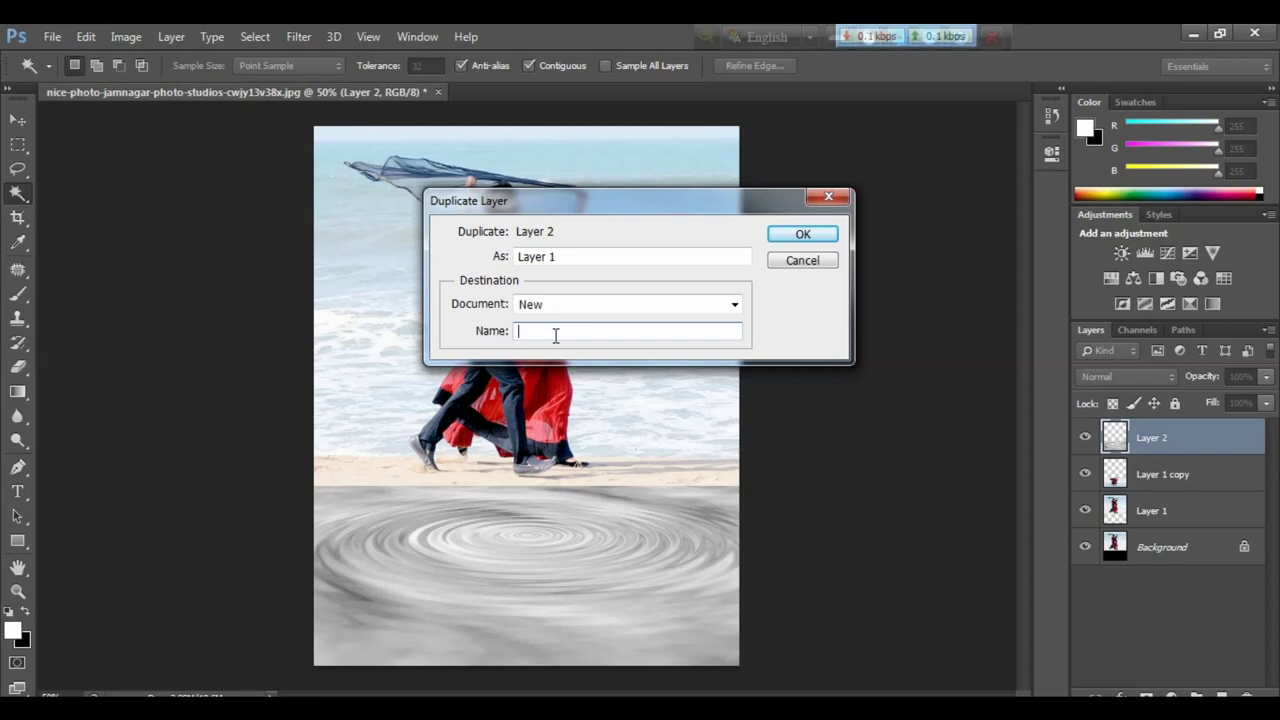
text(A)
text(kkas)
click(790, 236)
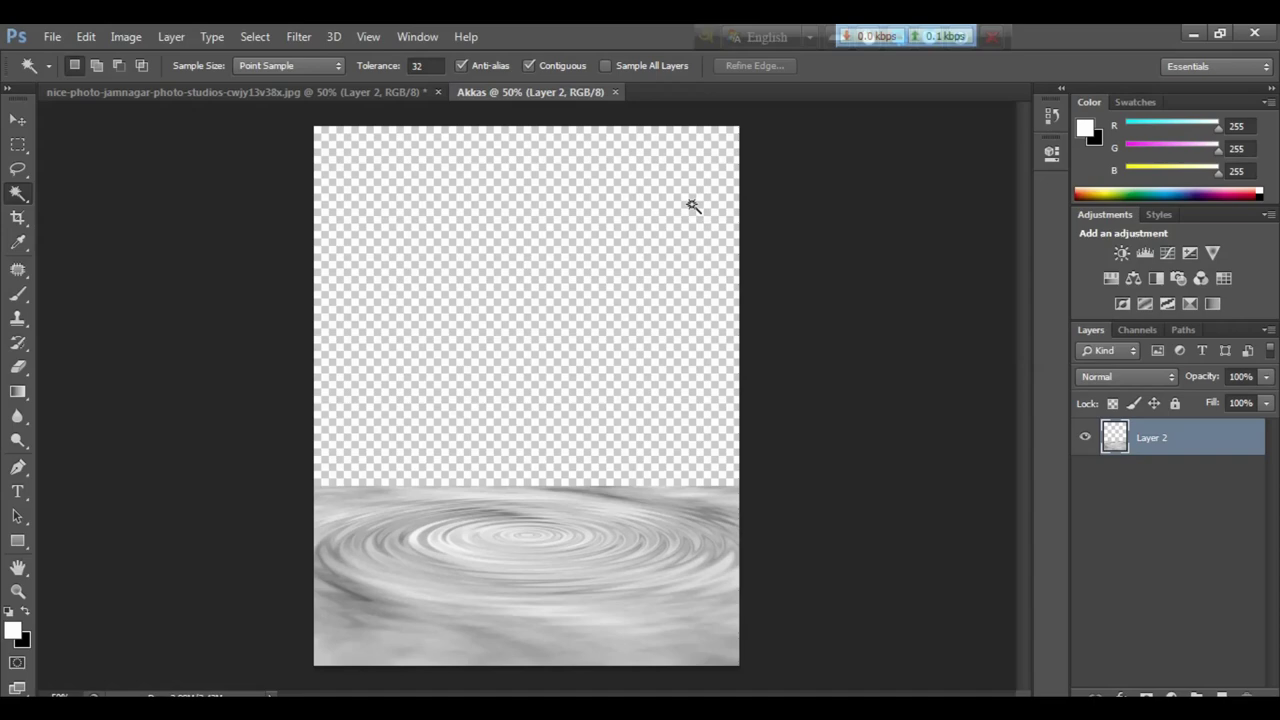
- Save the Akkas document as Akkas.psd on the Desktop with Maximize Compatibility, then close it
key(ctrl+shift+s)
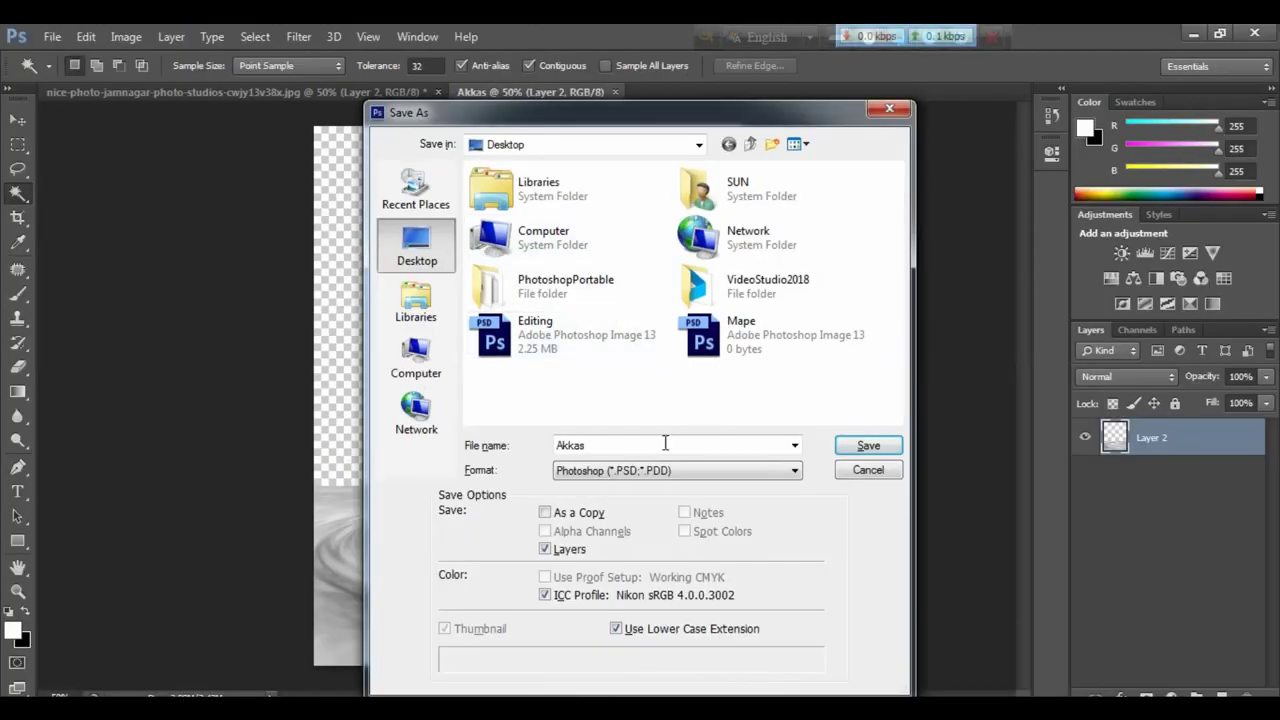
double_click(605, 446)
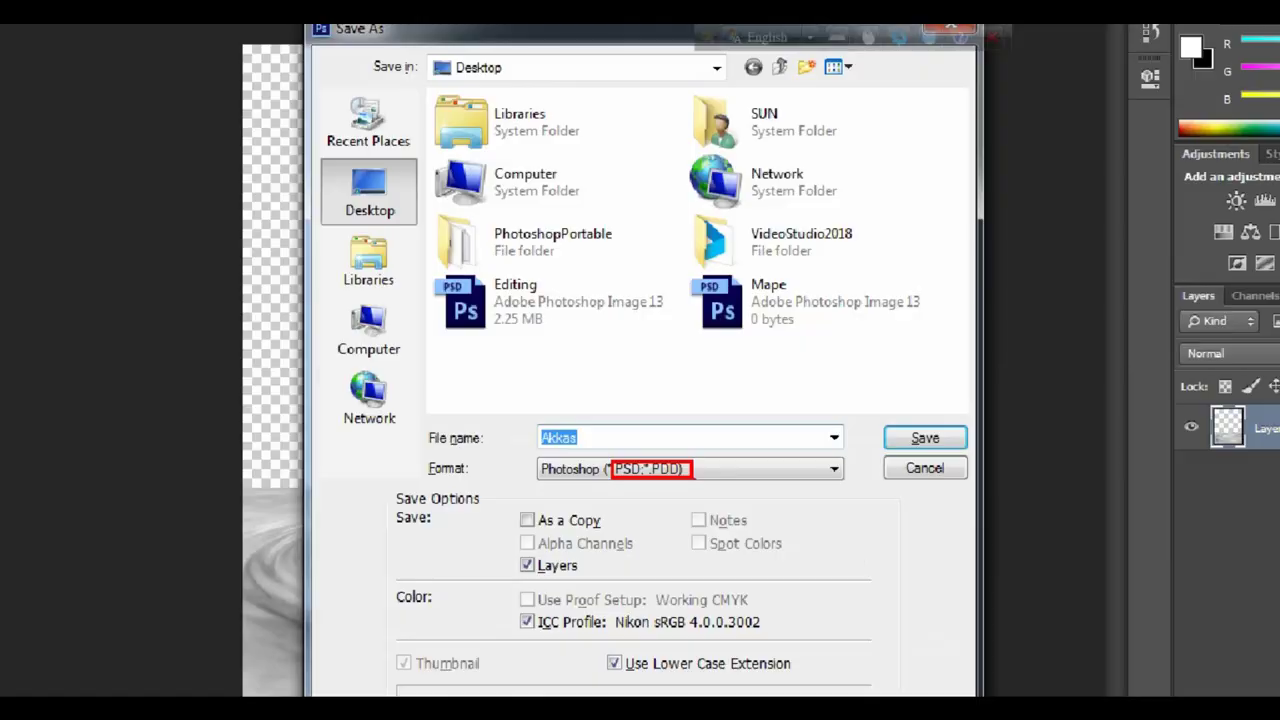
click(737, 472)
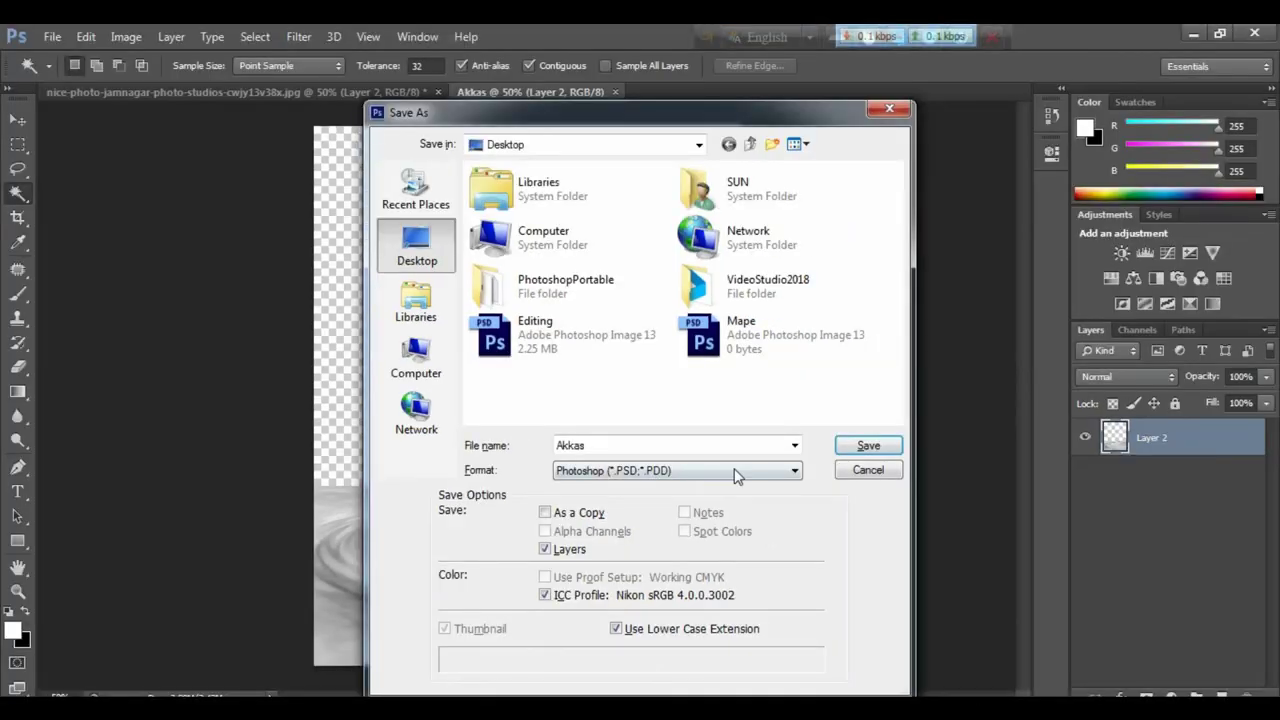
click(877, 451)
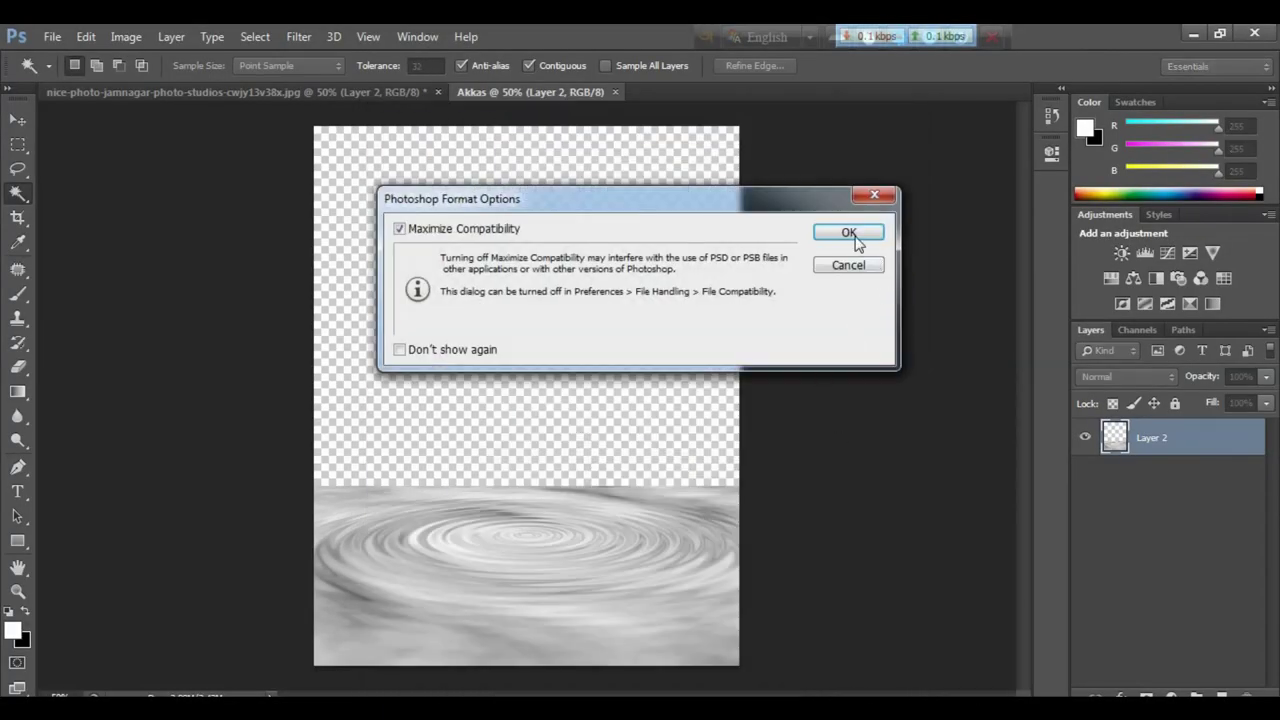
click(849, 236)
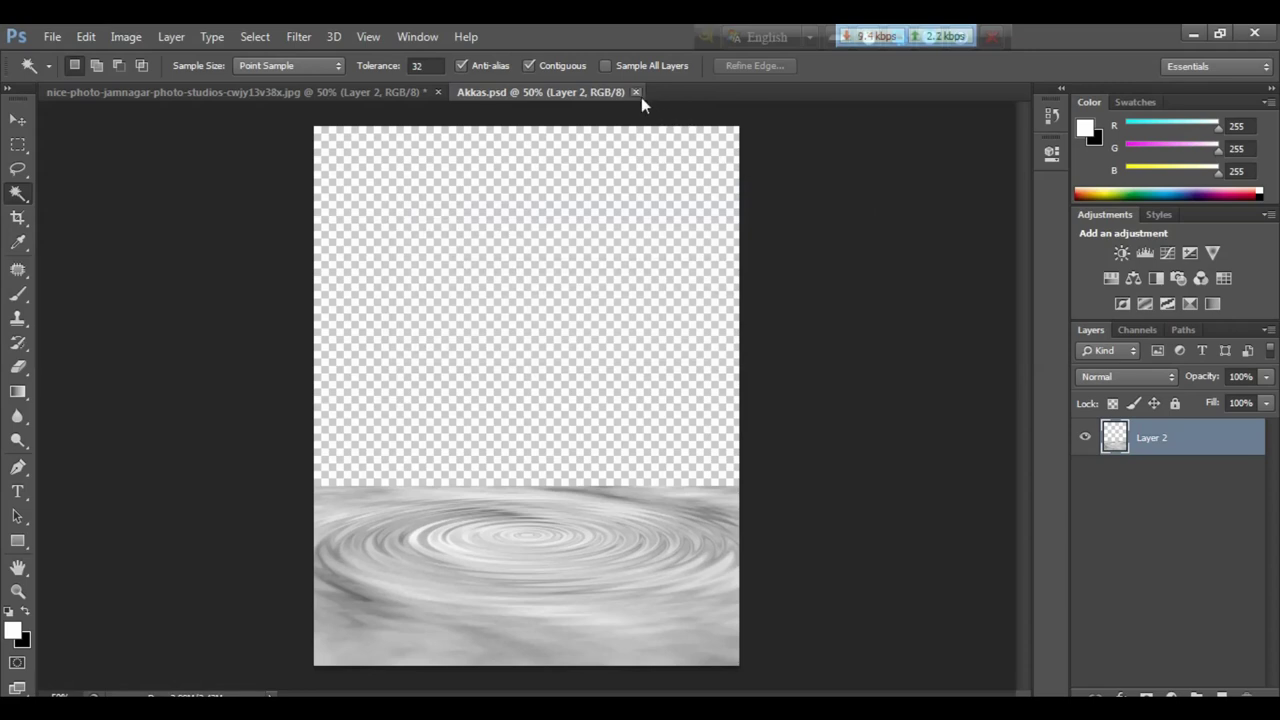
click(636, 92)
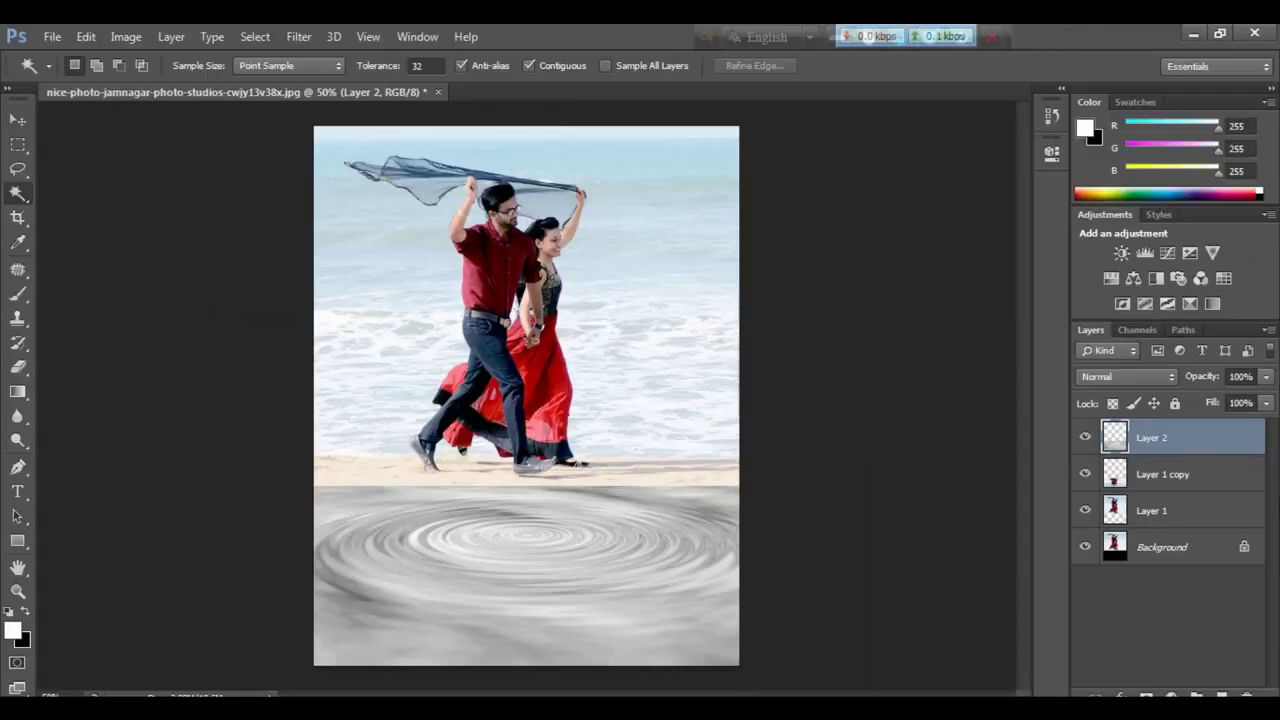
- Move ripple Layer 2 below Layer 1 and make the reflection layer Layer 1 copy active
drag(1198, 445, 1188, 520)
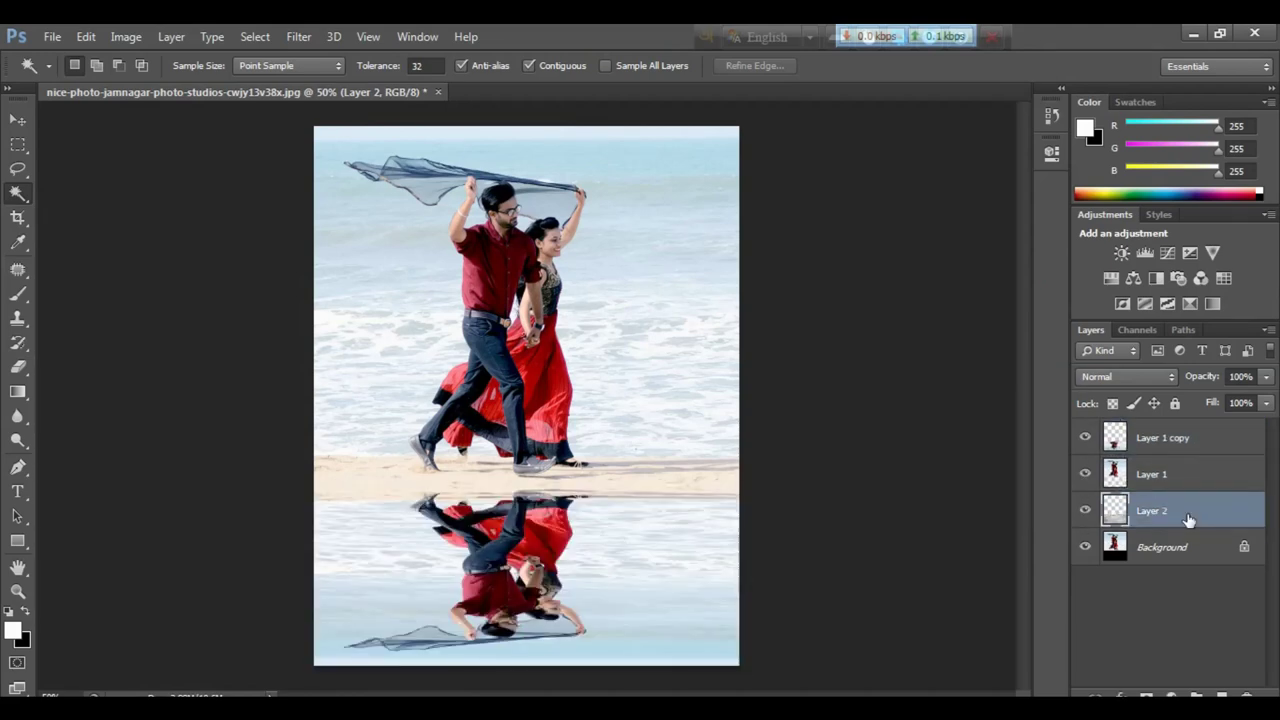
click(1175, 447)
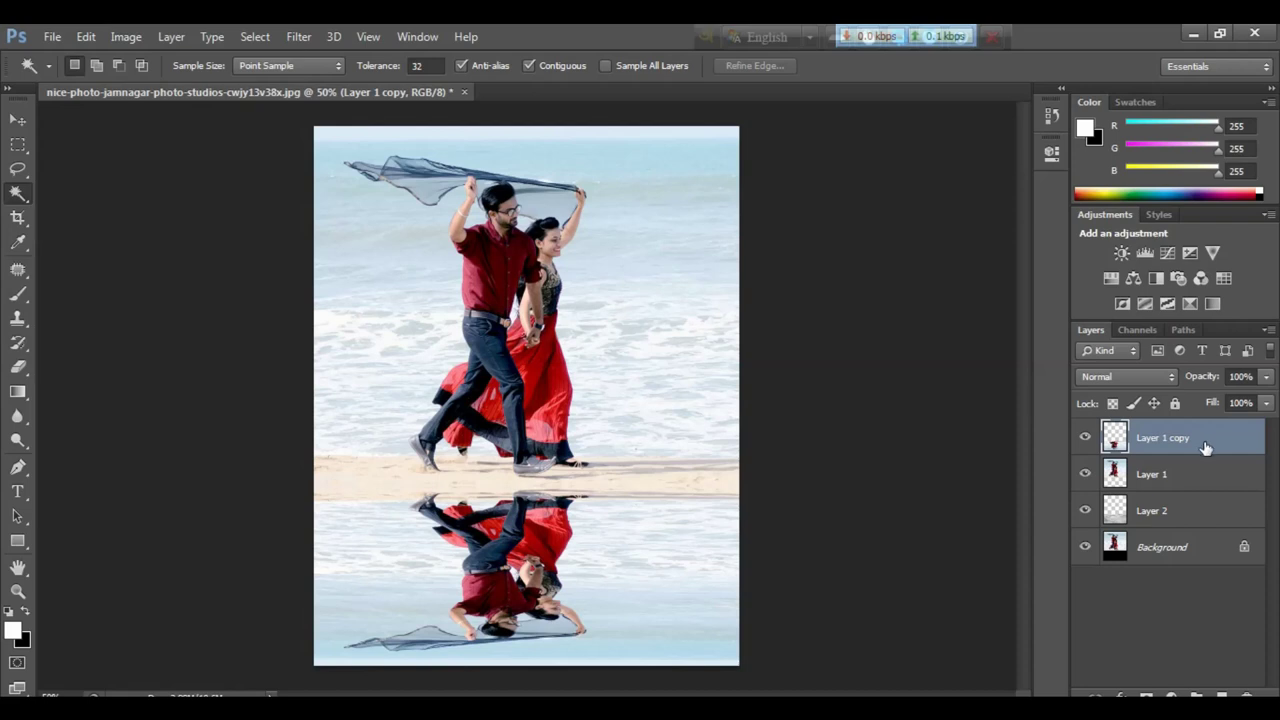
click(300, 37)
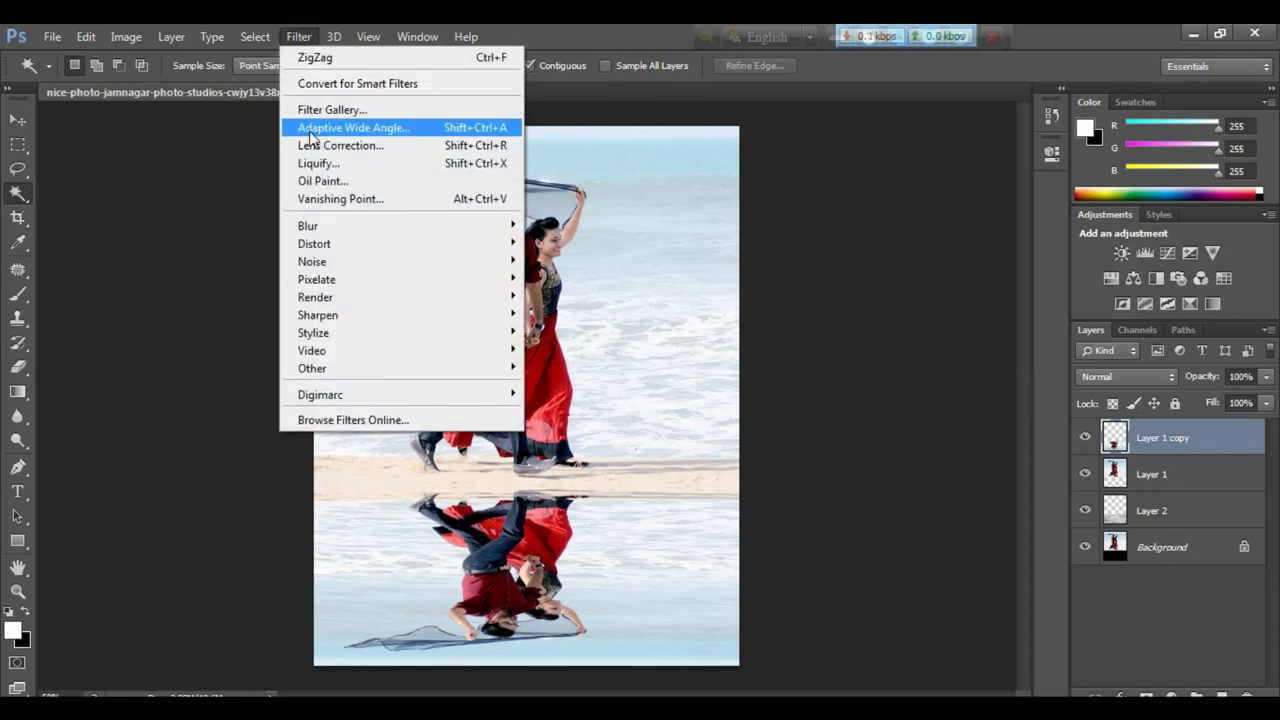
mouse_move(314, 243)
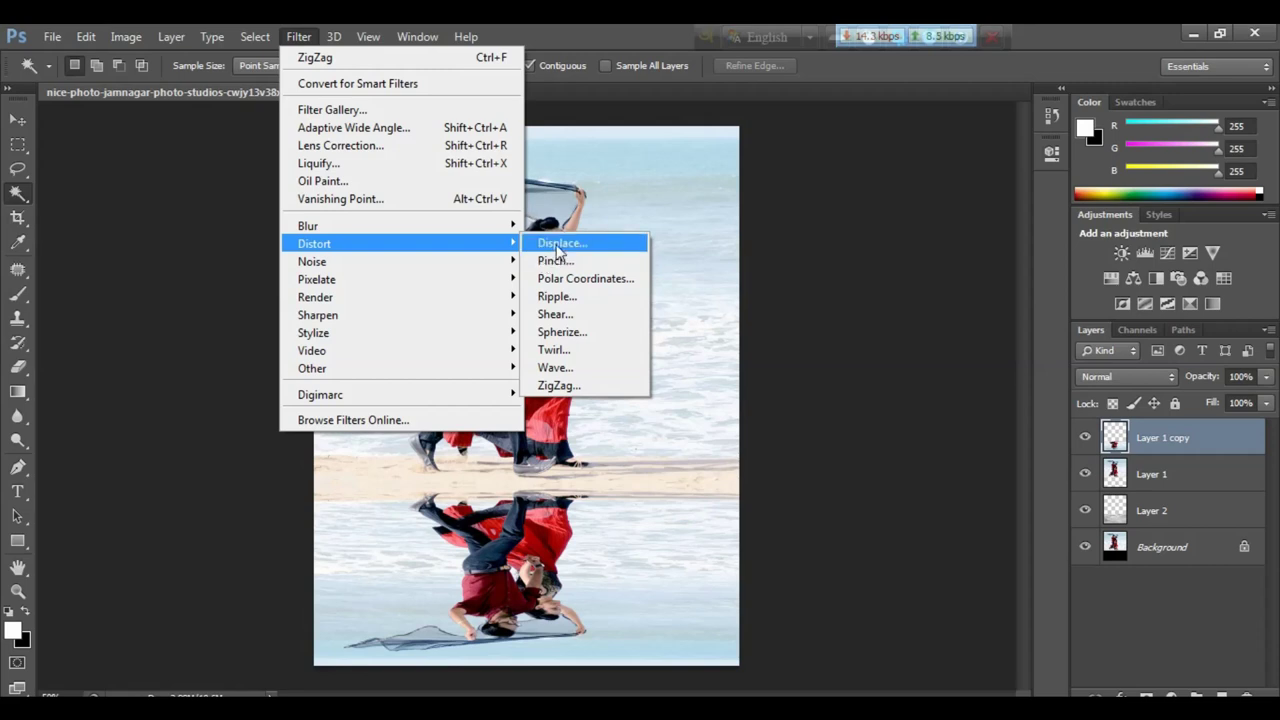
- Displace the reflection with horizontal scale 5, vertical 50, using Akkas.psd as the map
click(557, 243)
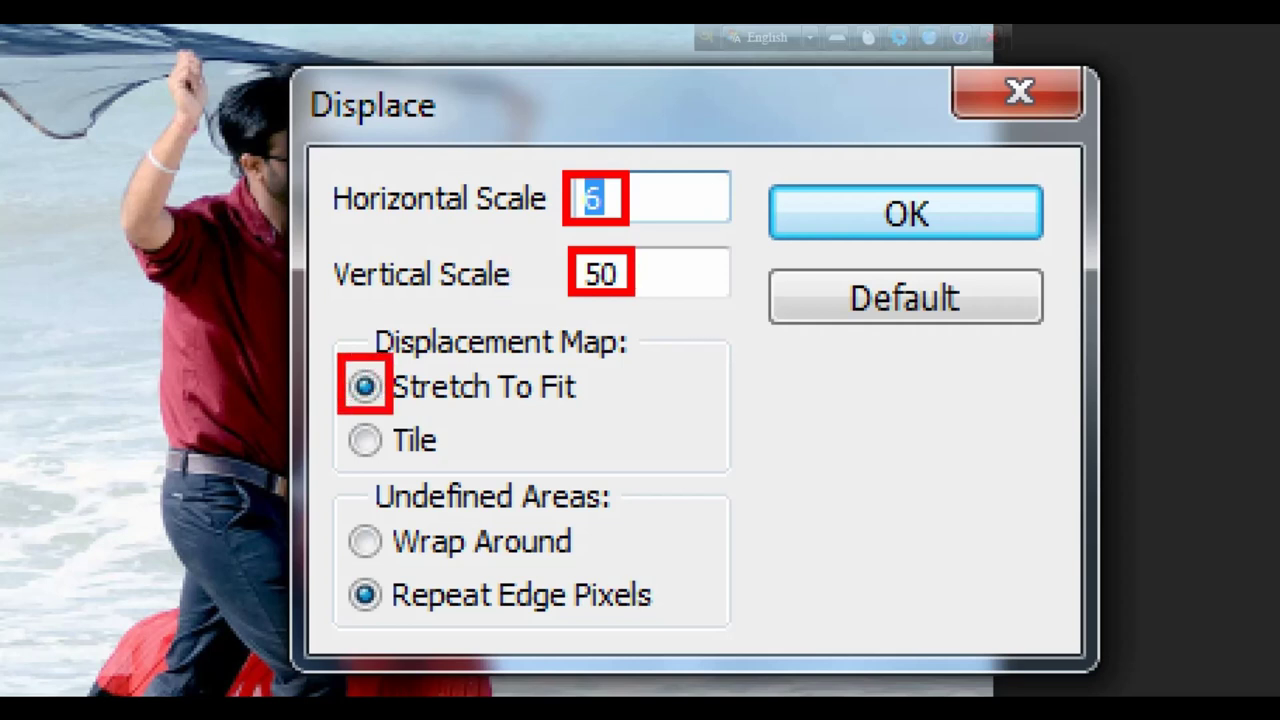
drag(341, 571, 403, 625)
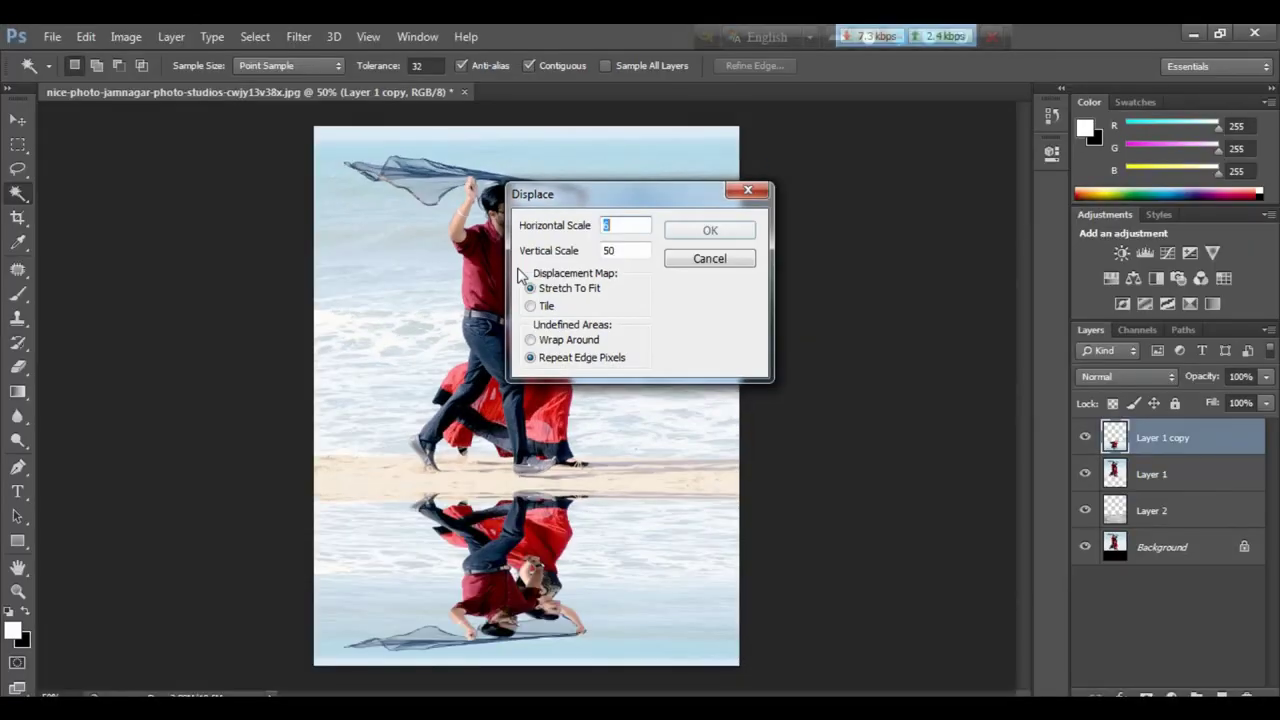
click(710, 229)
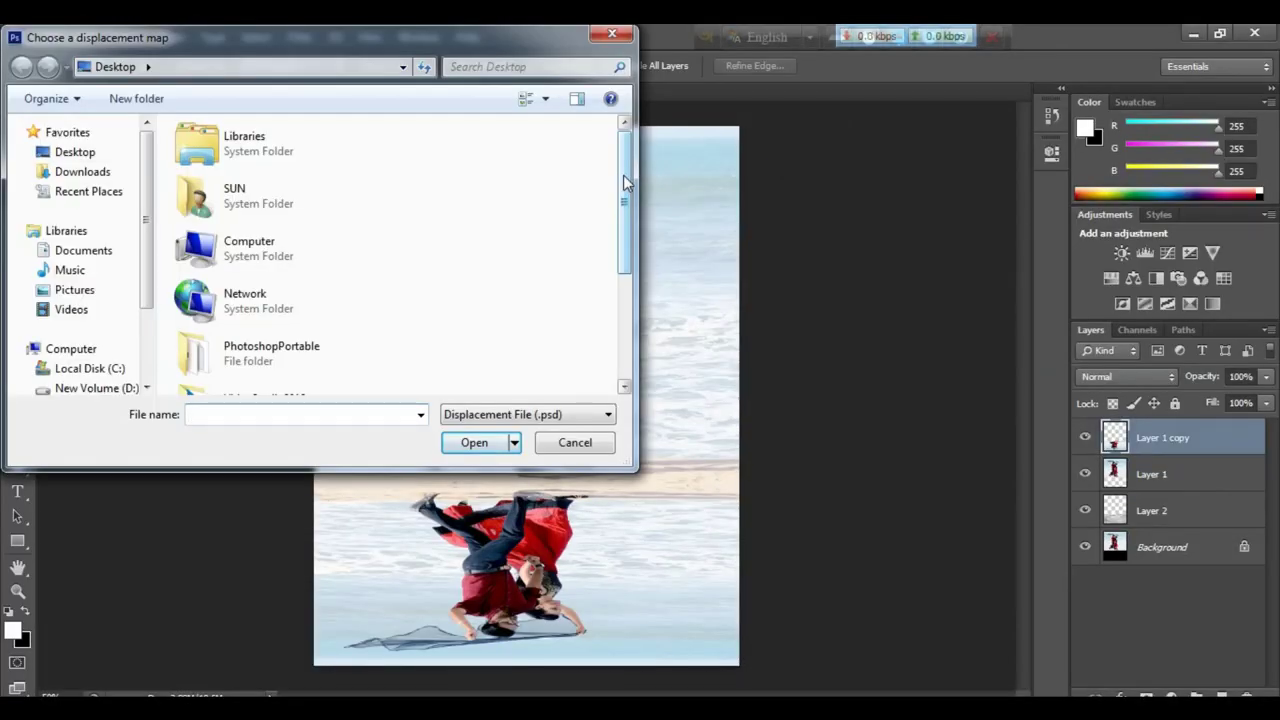
drag(625, 183, 625, 280)
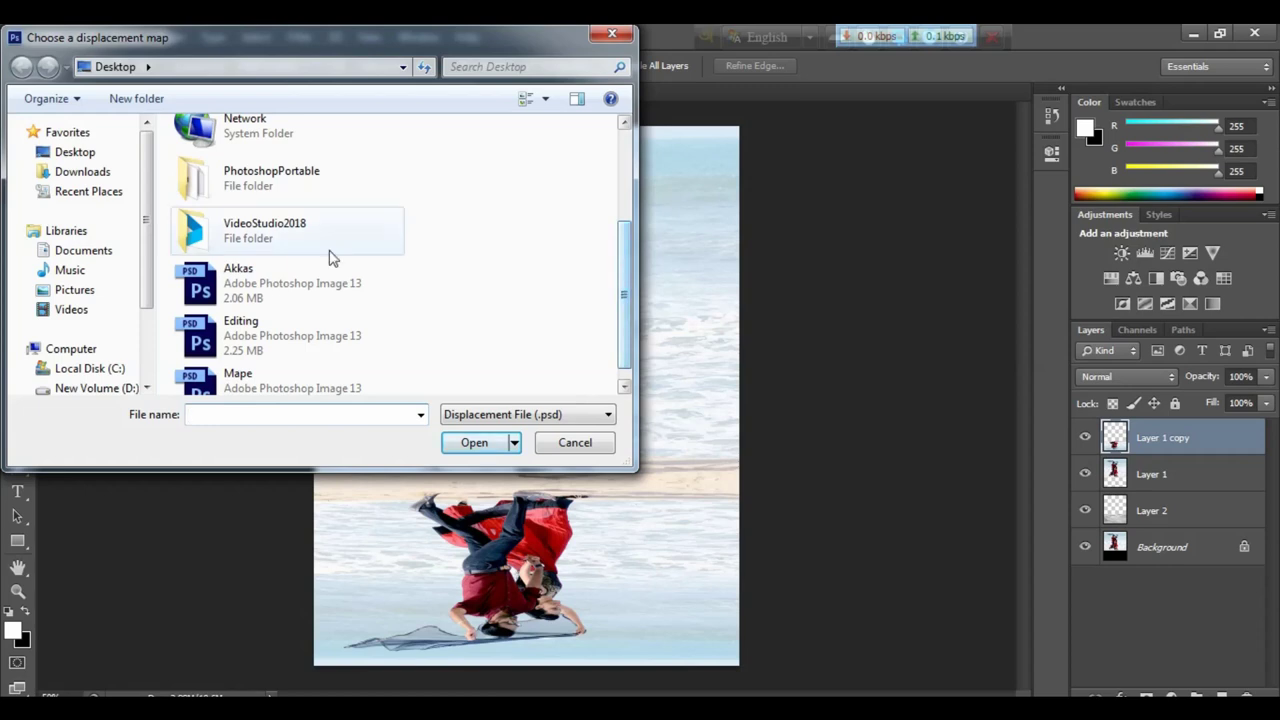
mouse_move(218, 282)
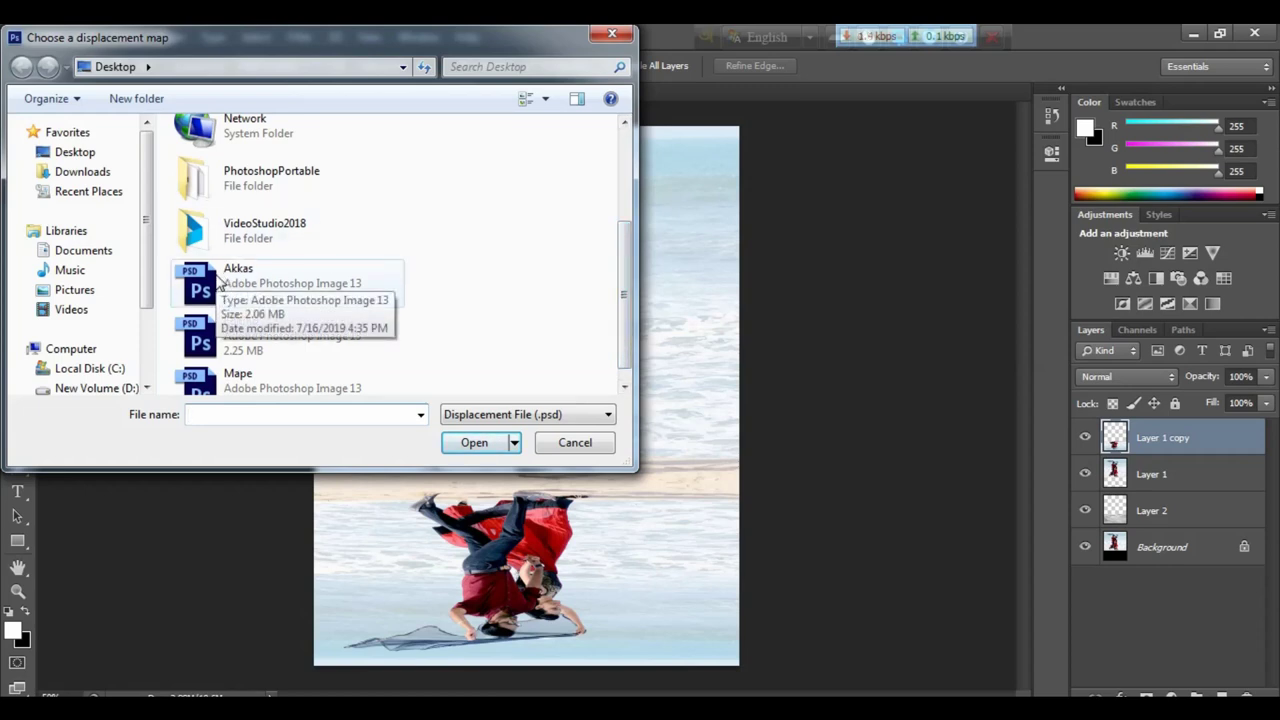
click(218, 283)
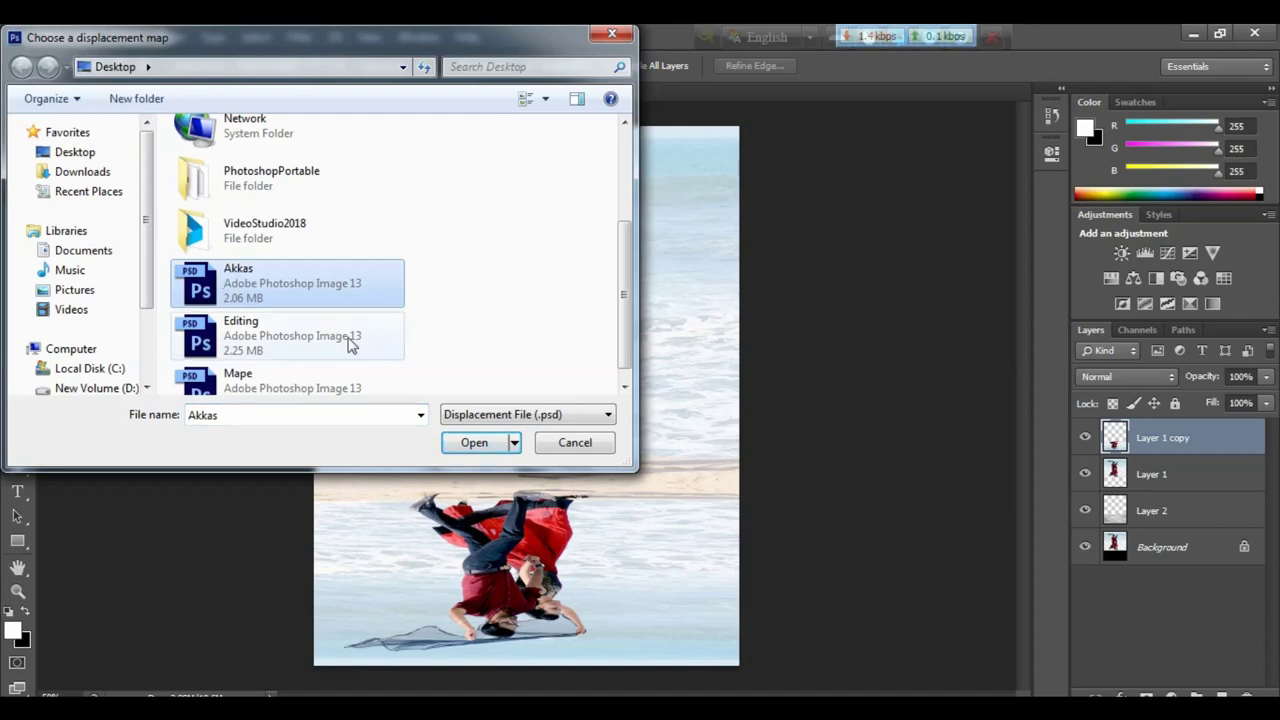
click(476, 448)
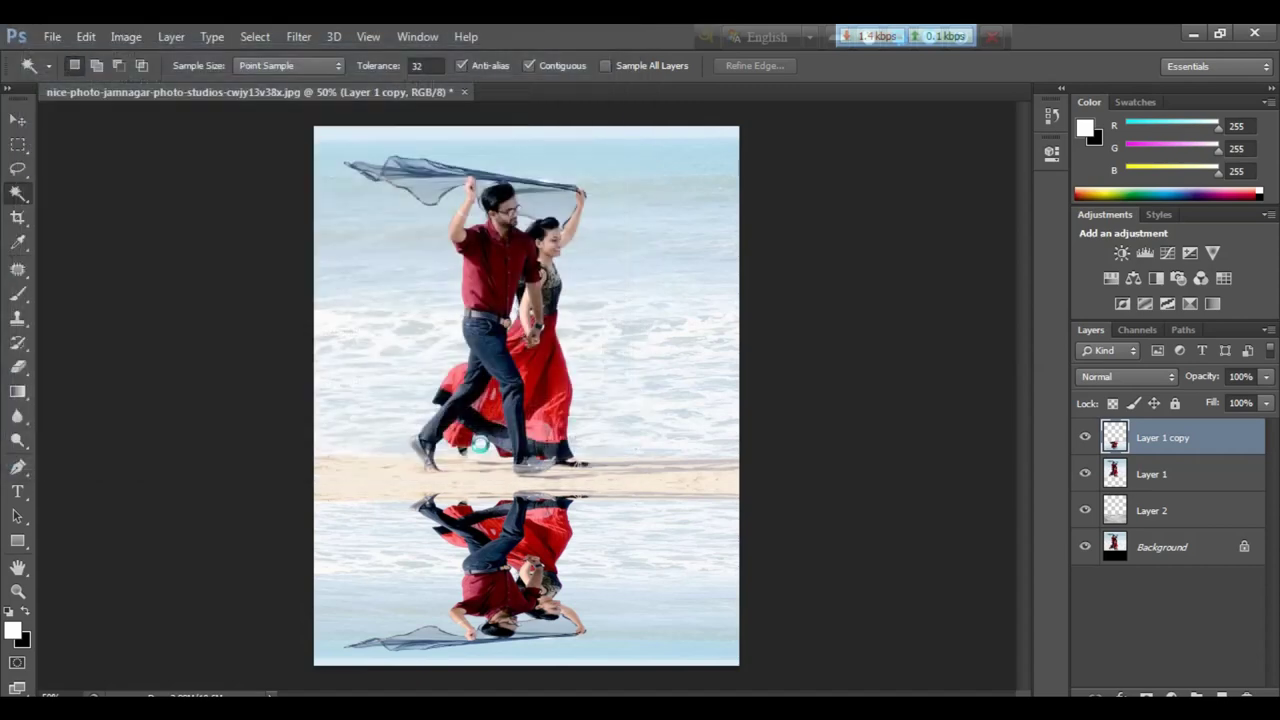
scroll(482, 445, up, 5)
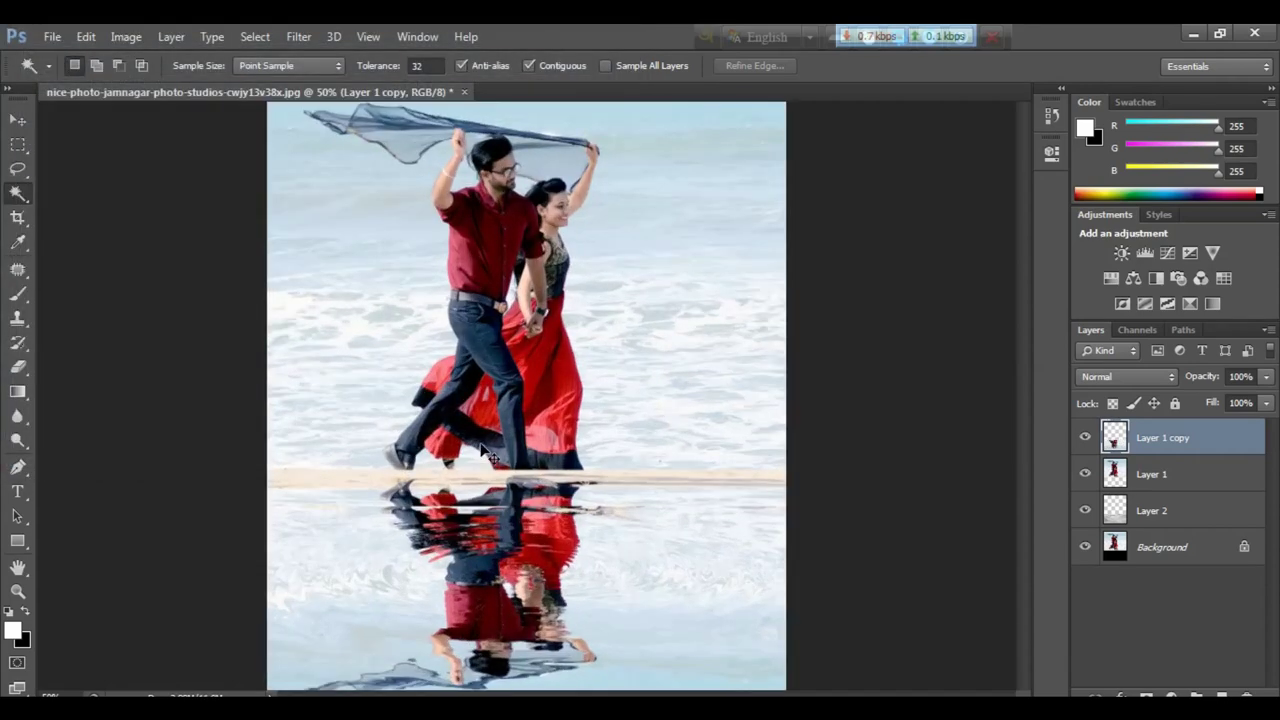
scroll(510, 380, down, 2)
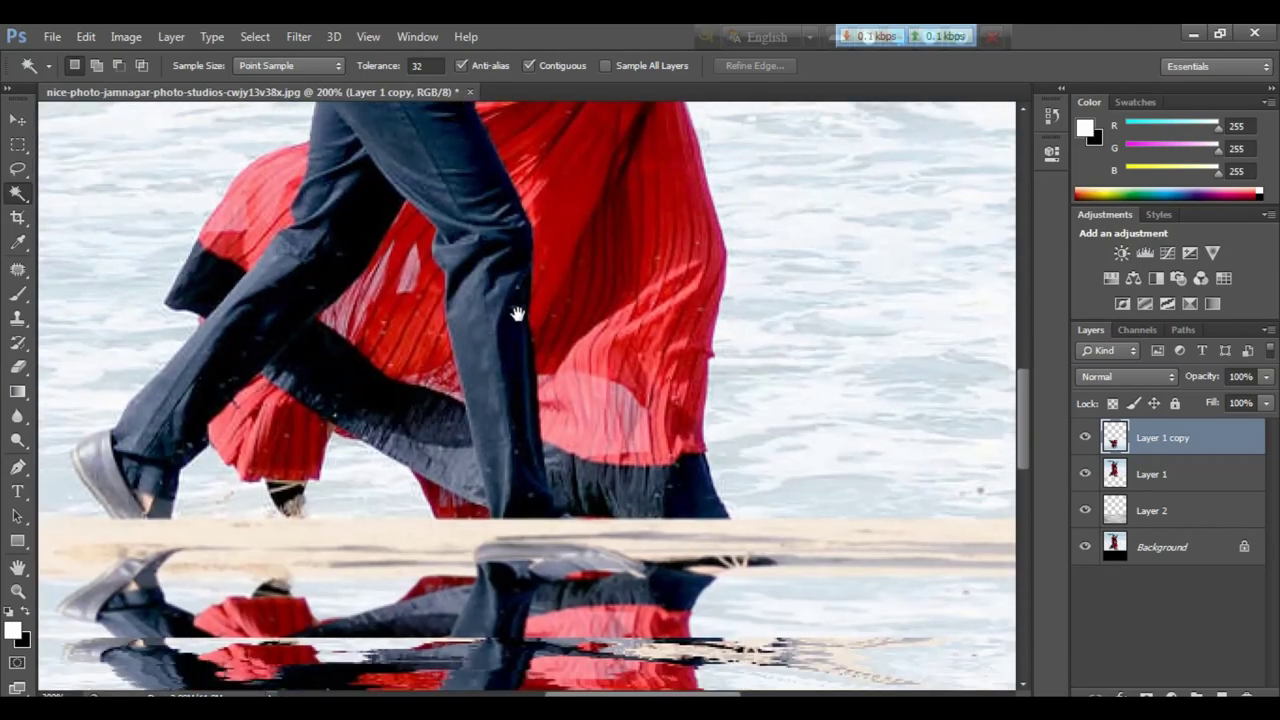
scroll(527, 360, down, 3)
scroll(534, 330, down, 3)
scroll(555, 320, down, 2)
scroll(590, 375, down, 2)
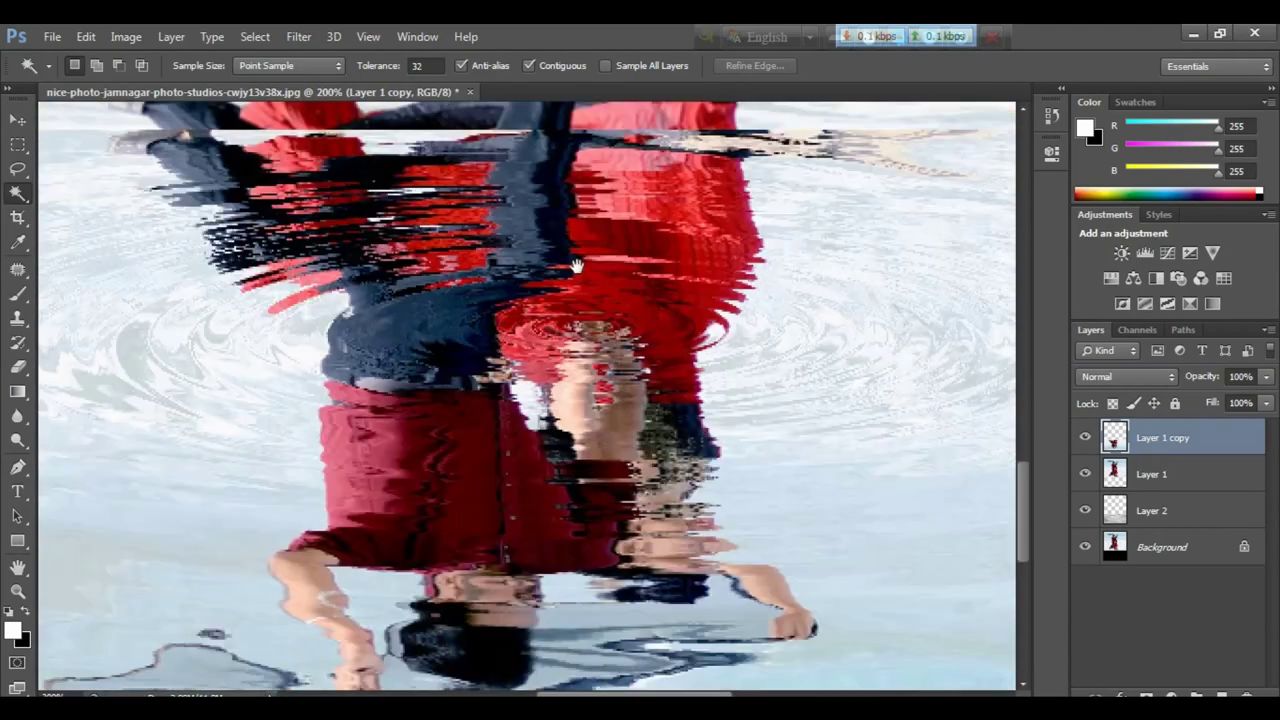
scroll(625, 345, down, 3)
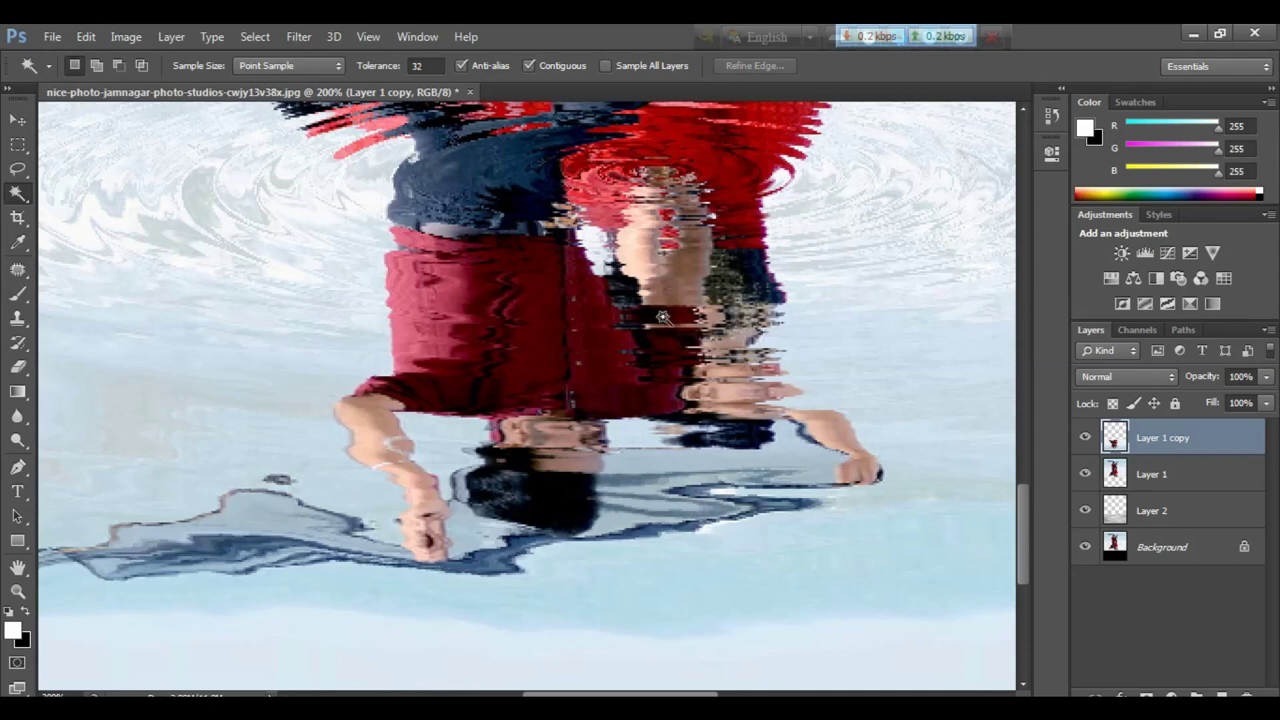